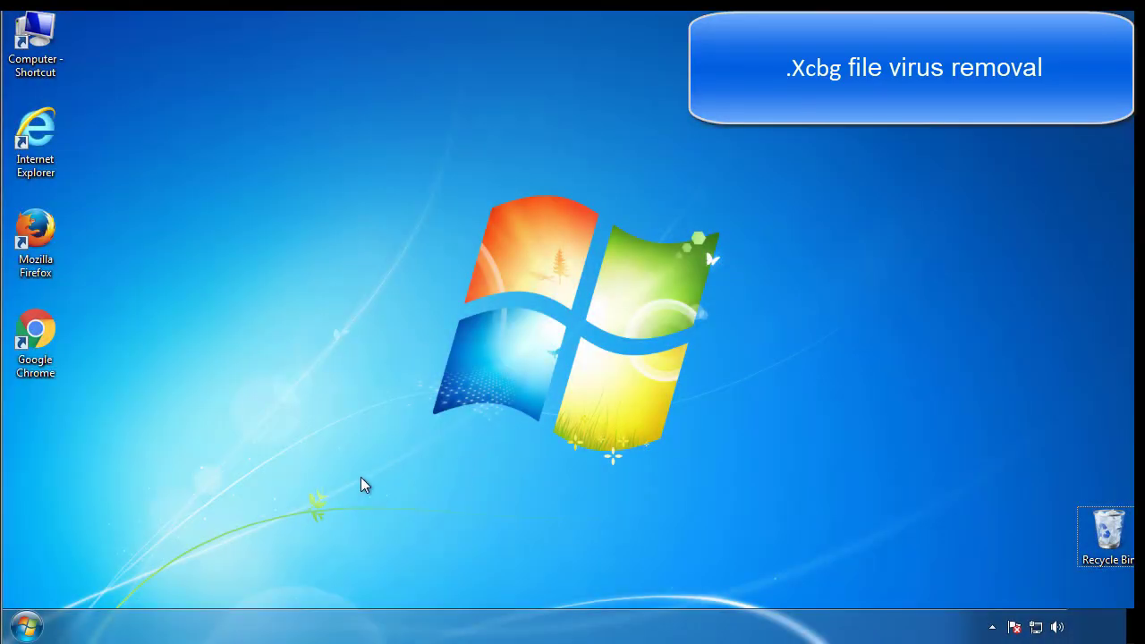
- Launch msconfig, enable Safe boot (Minimal) on the Boot tab, and restart now
left_click(27, 626)
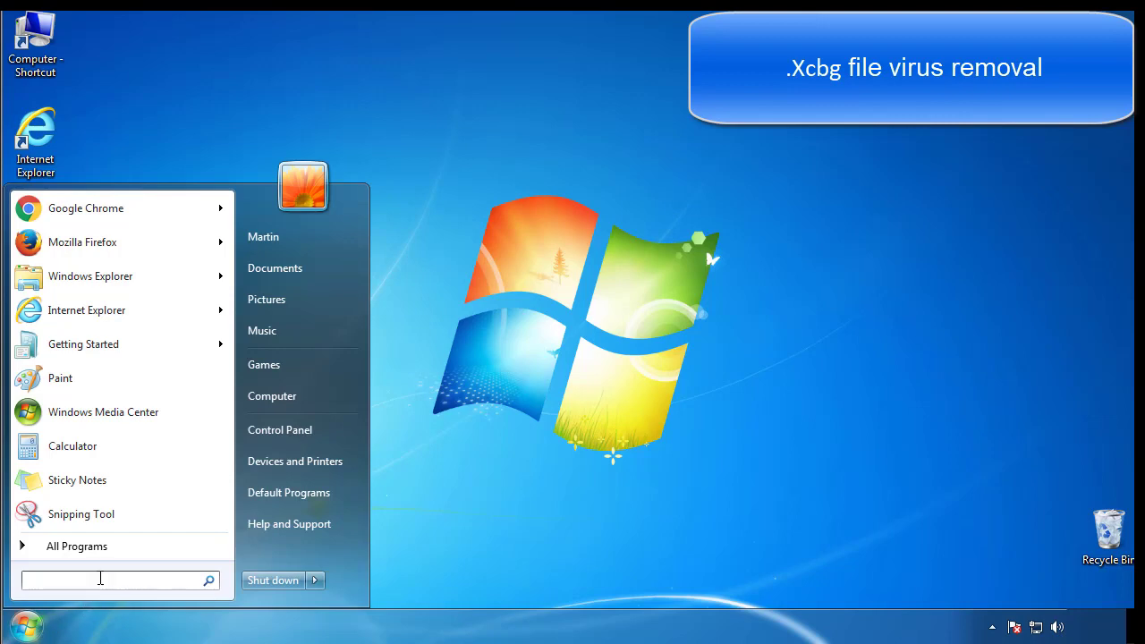
type("msconfig")
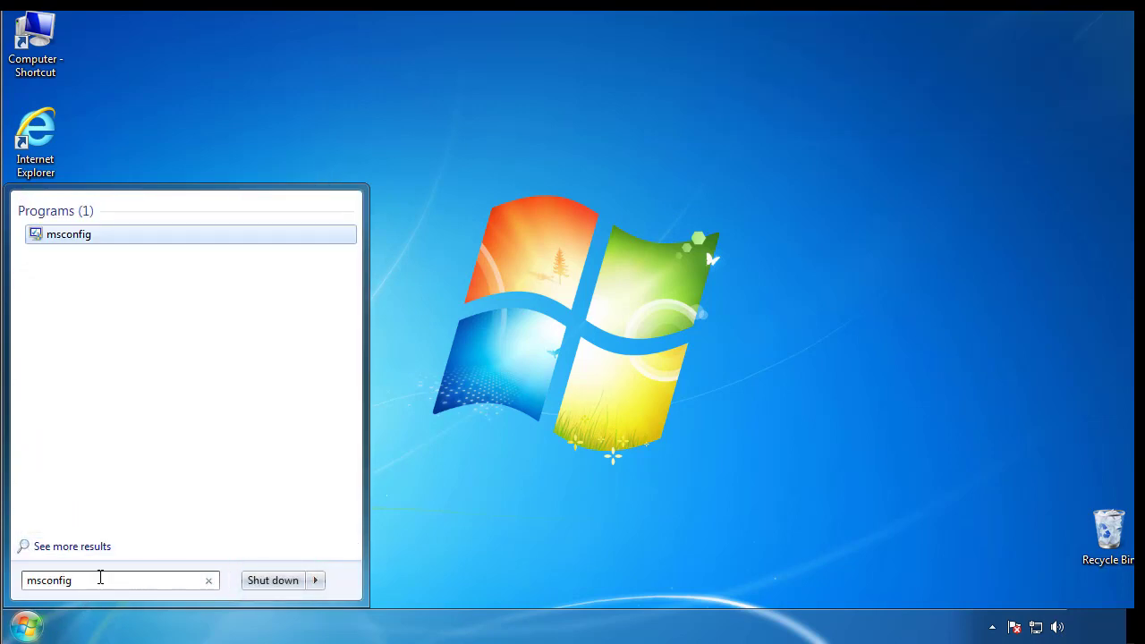
key("Return")
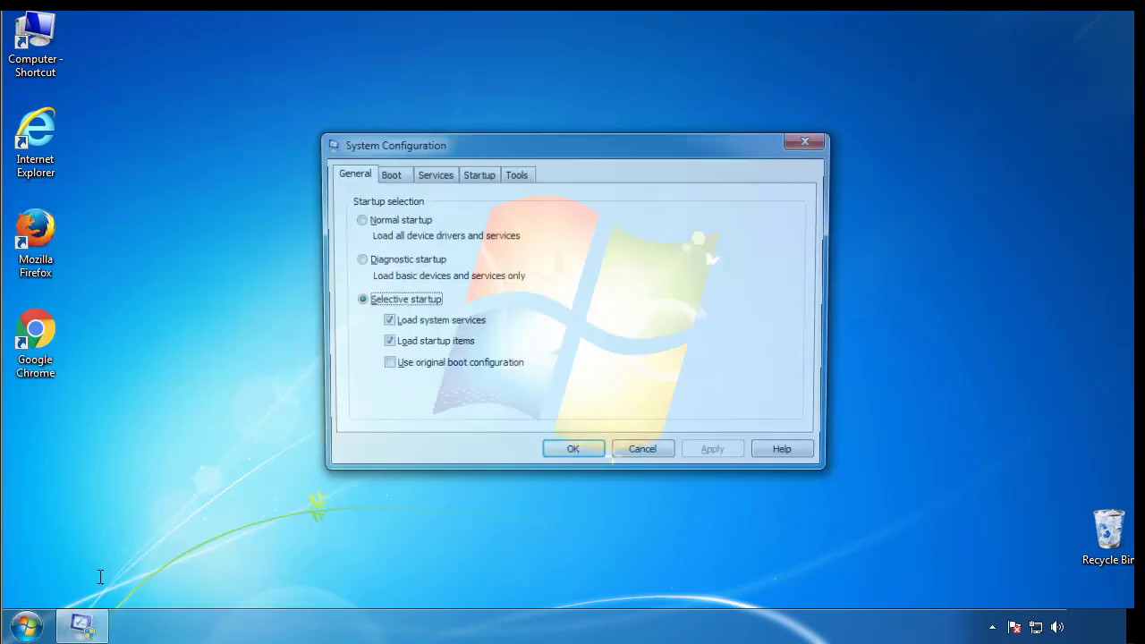
left_click(386, 175)
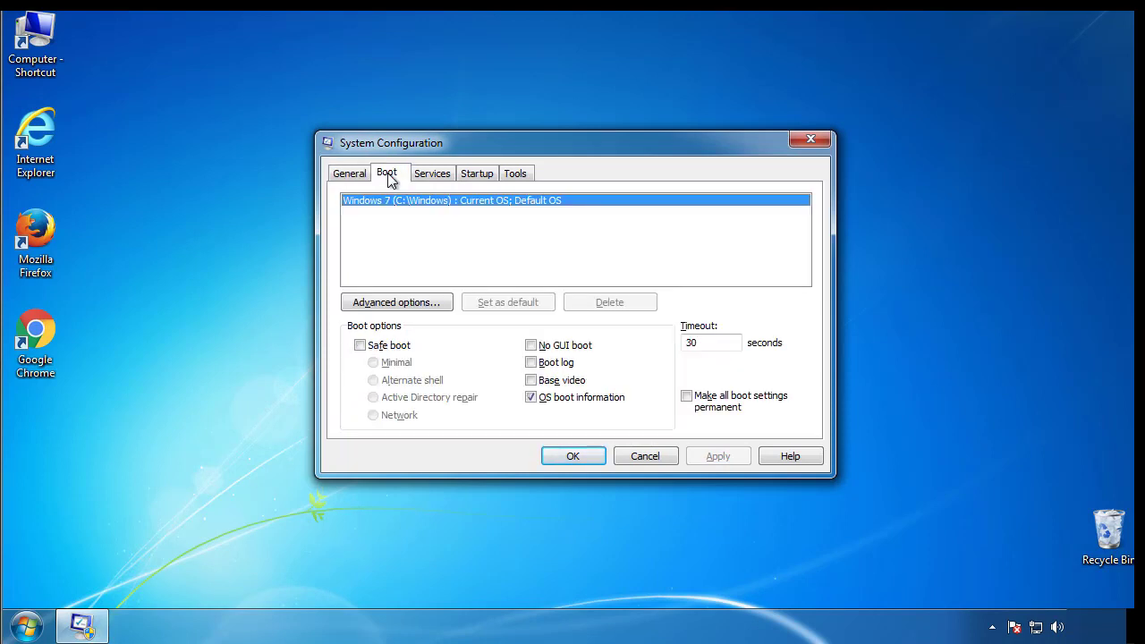
left_click(359, 345)
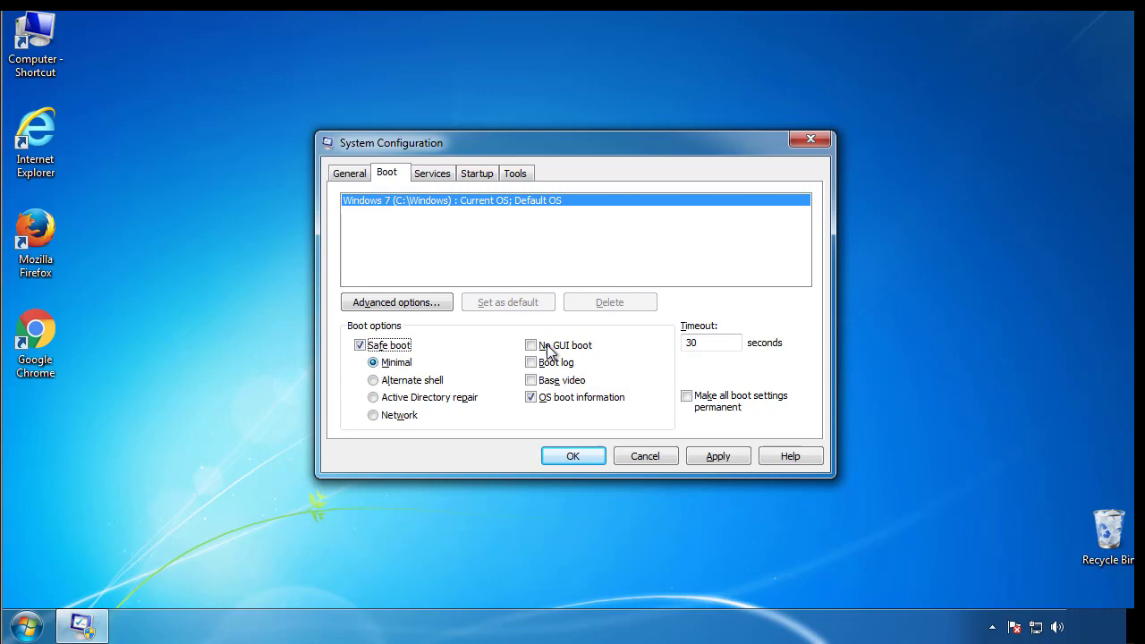
left_click(581, 457)
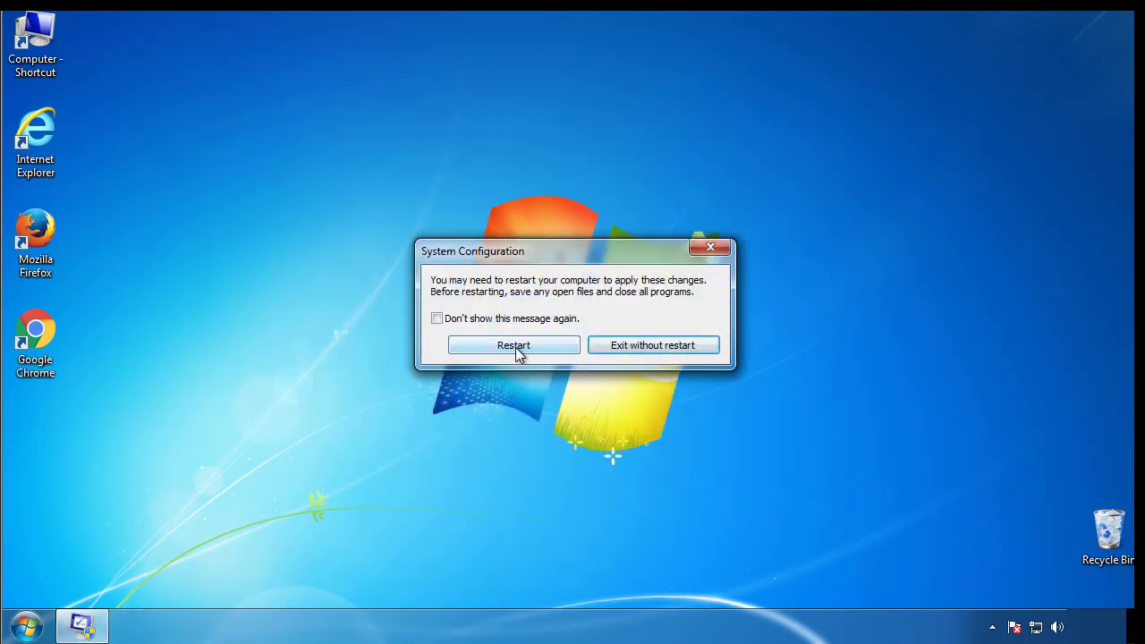
left_click(517, 349)
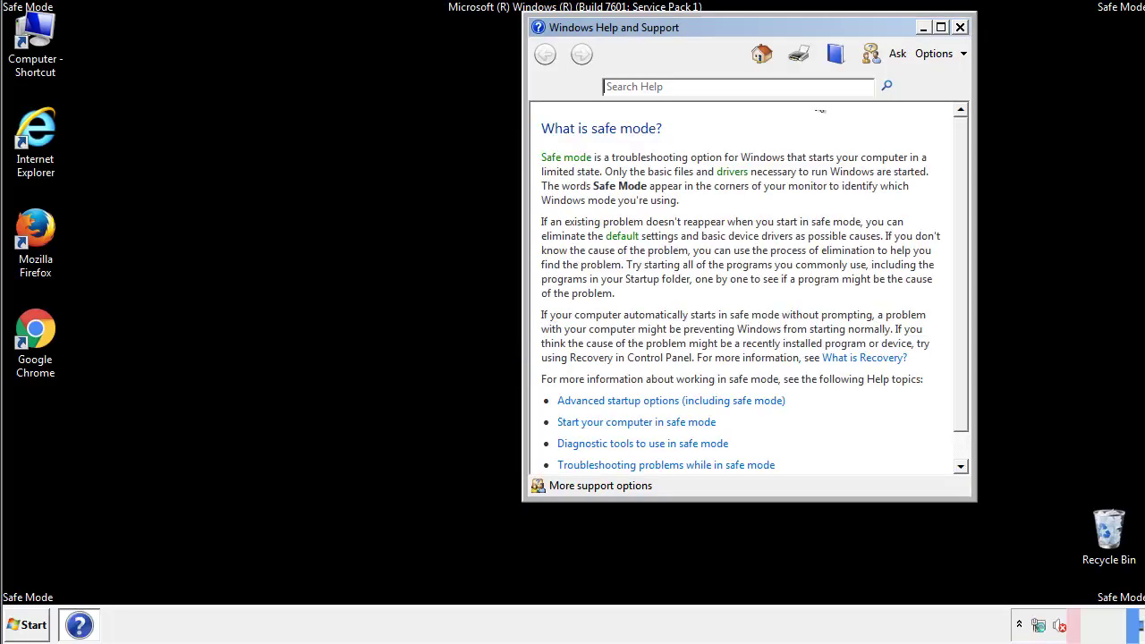
- Dismiss Safe Mode help and enable Show hidden files, folders and drives in Folder Options
left_click(959, 27)
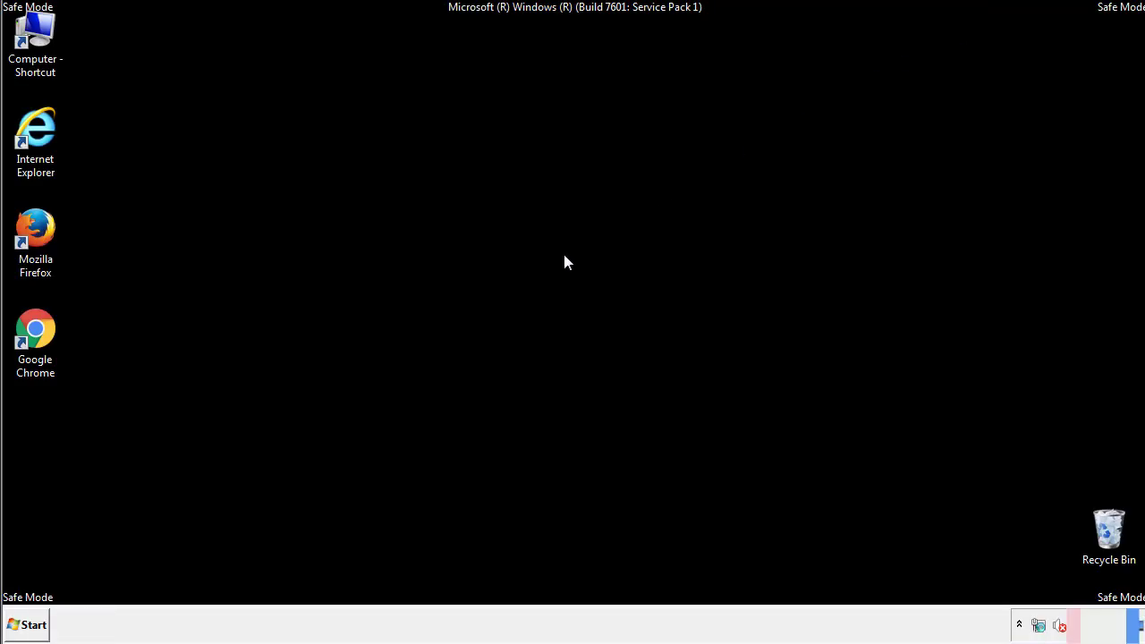
left_click(34, 624)
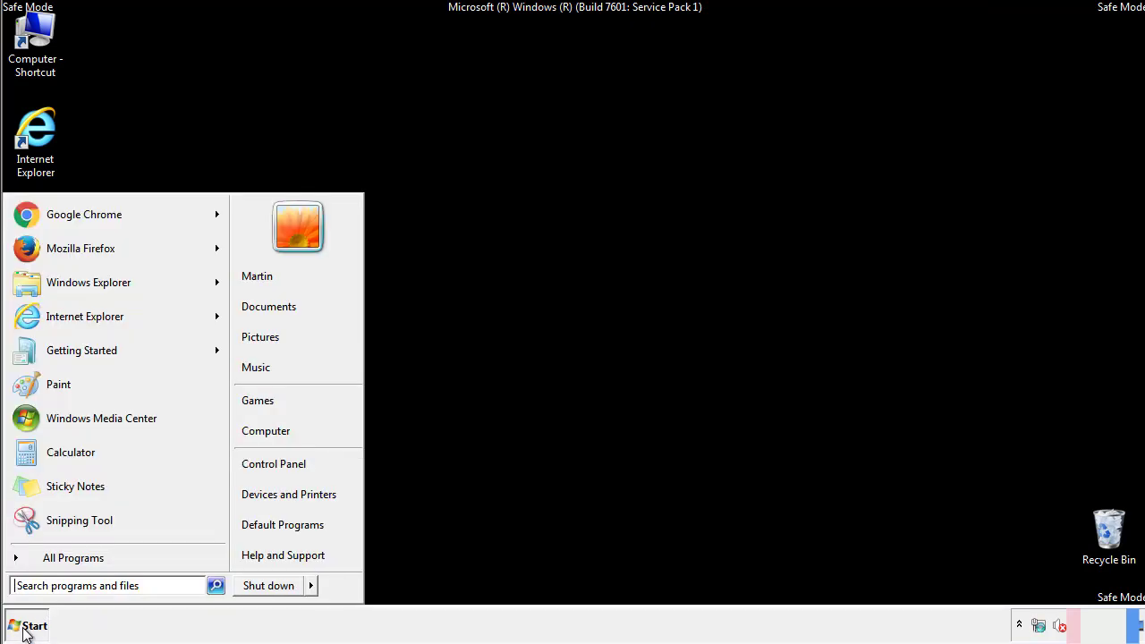
left_click(273, 464)
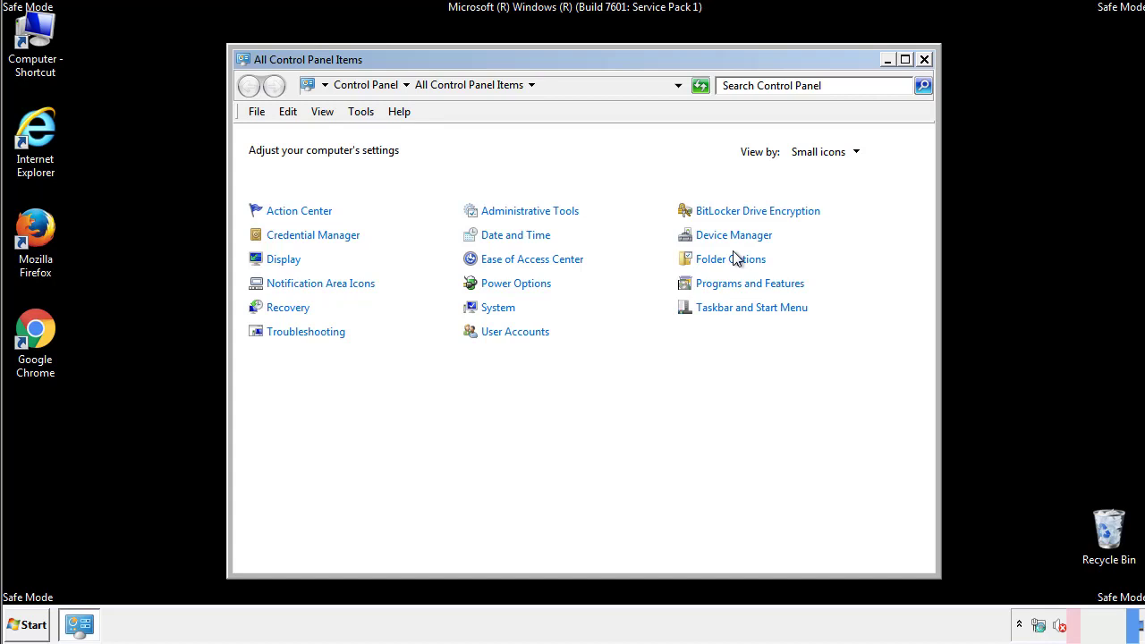
left_click(733, 260)
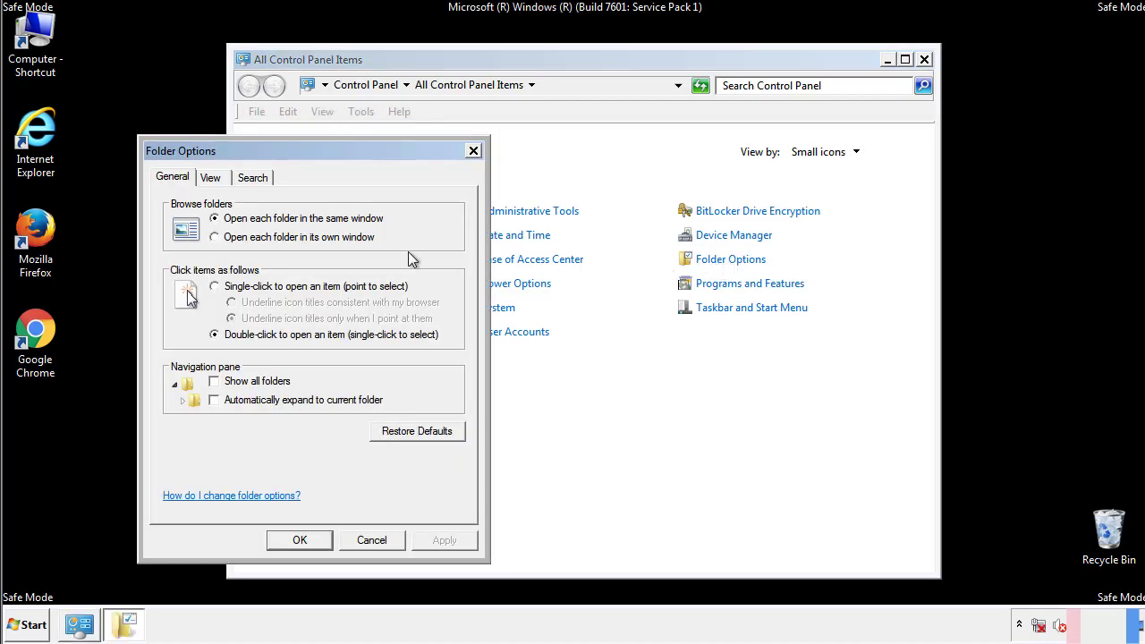
left_click(211, 179)
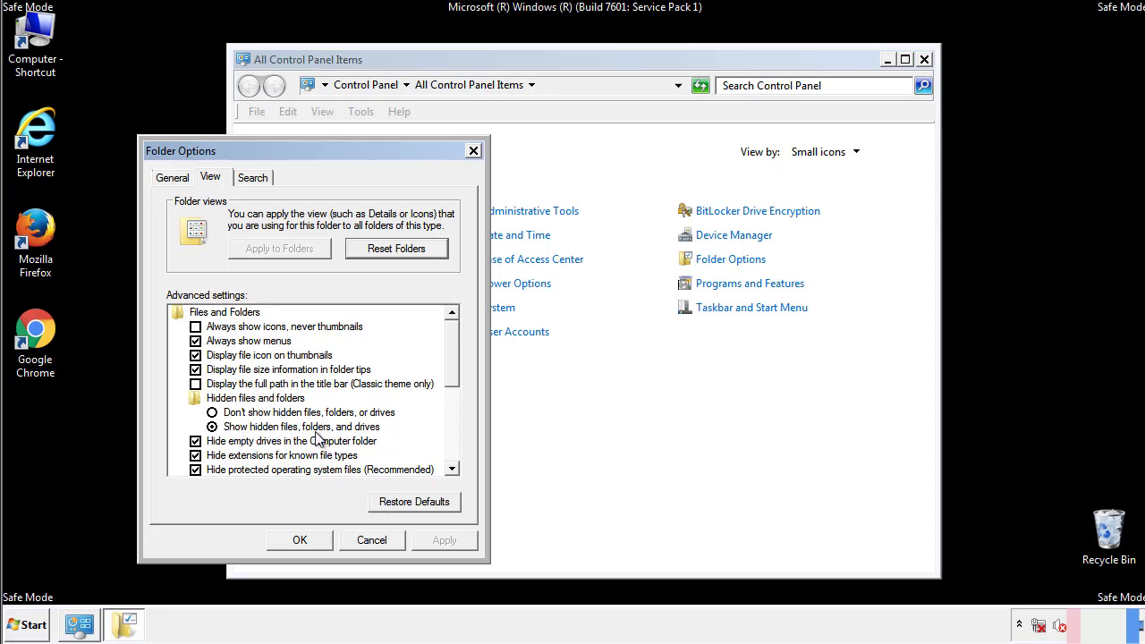
left_click(309, 537)
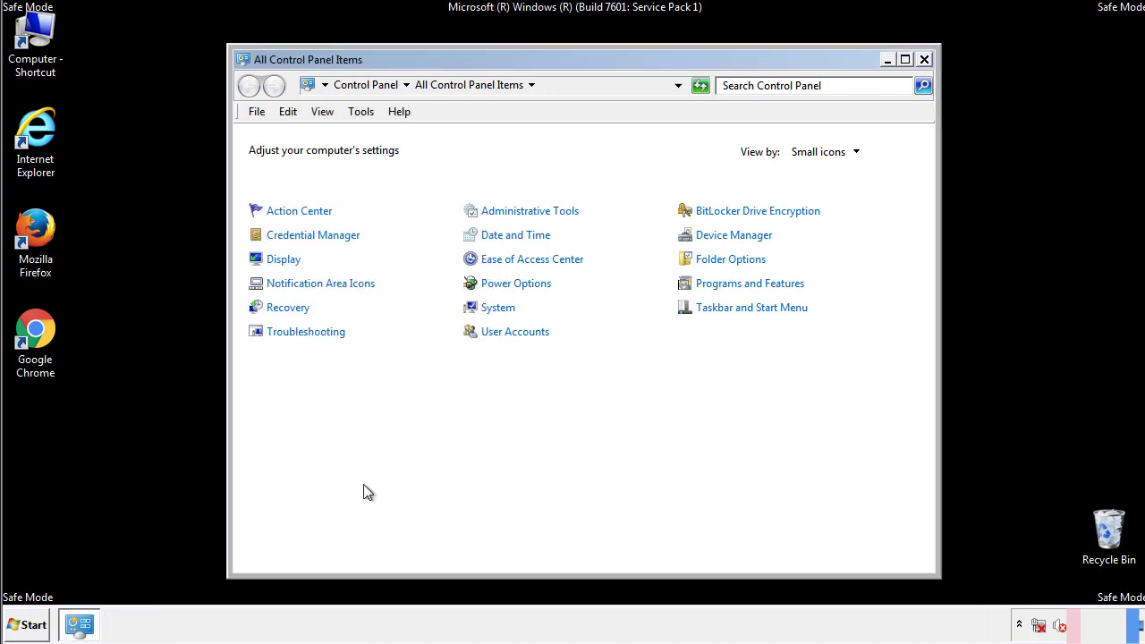
left_click(924, 59)
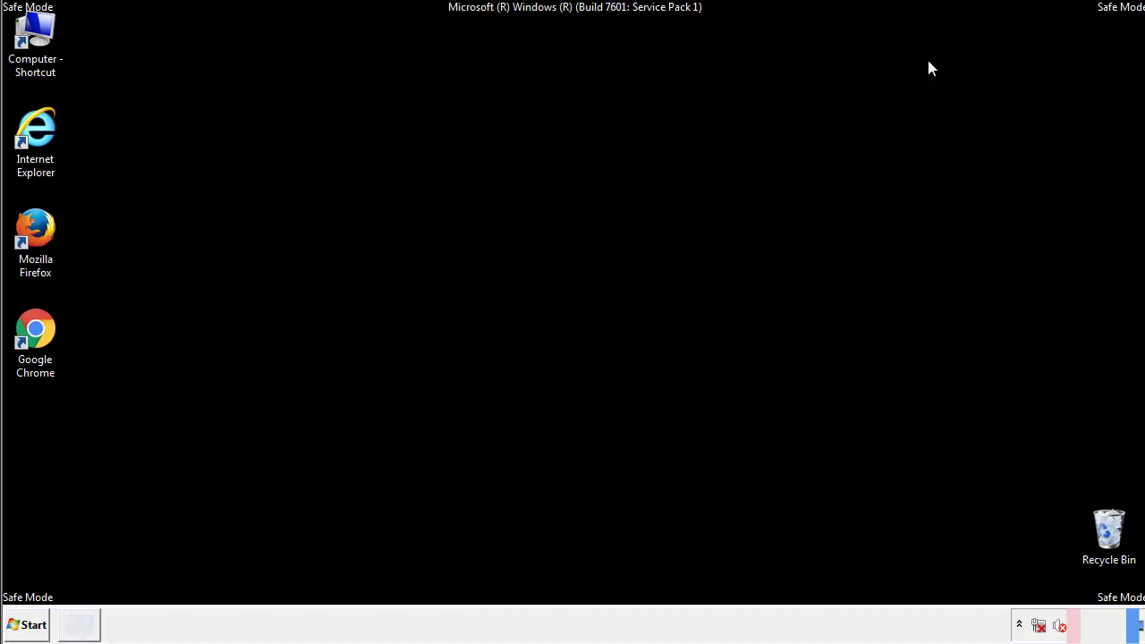
- Browse from Computer through Local Disk (C:) into the Windows folder
double_click(46, 31)
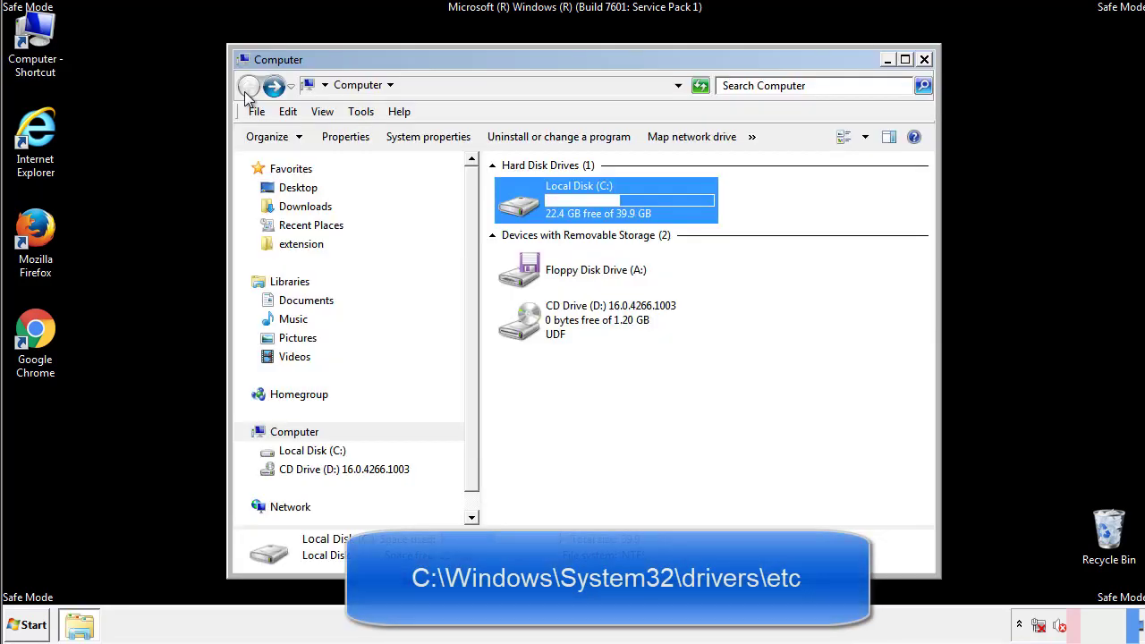
double_click(521, 204)
left_click(522, 329)
double_click(523, 329)
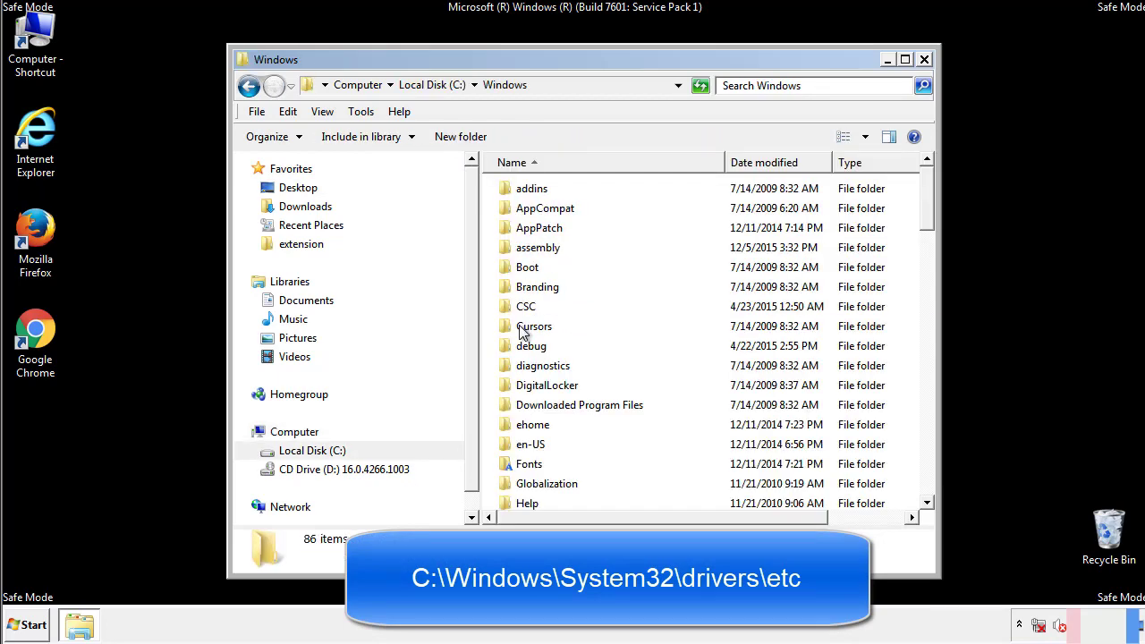
scroll(526, 403, "down", 2)
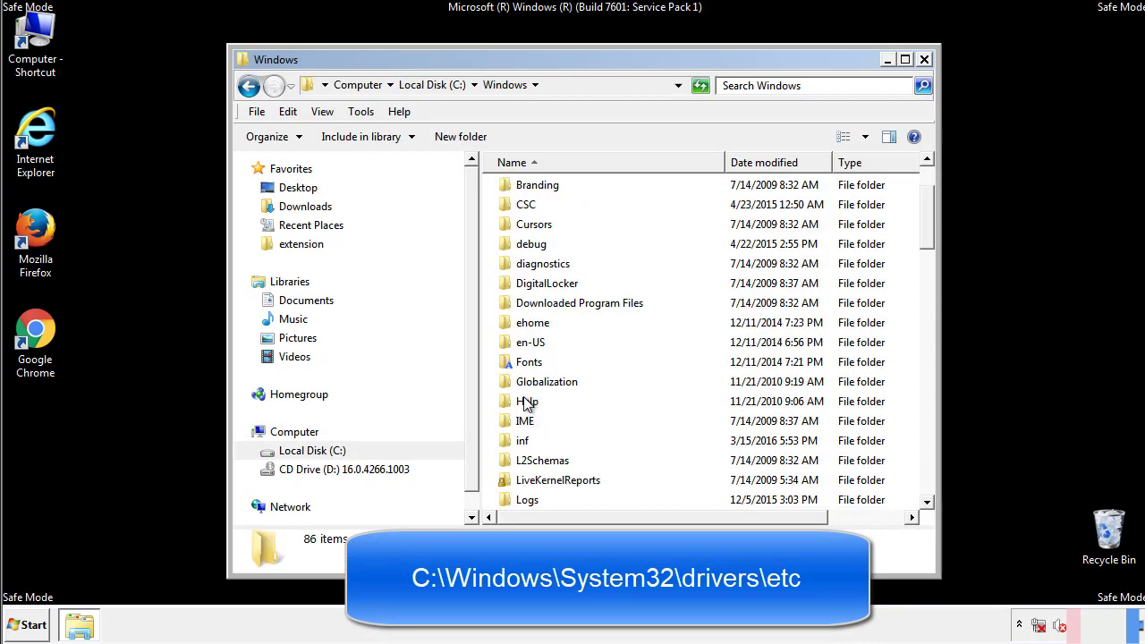
scroll(526, 404, "down", 7)
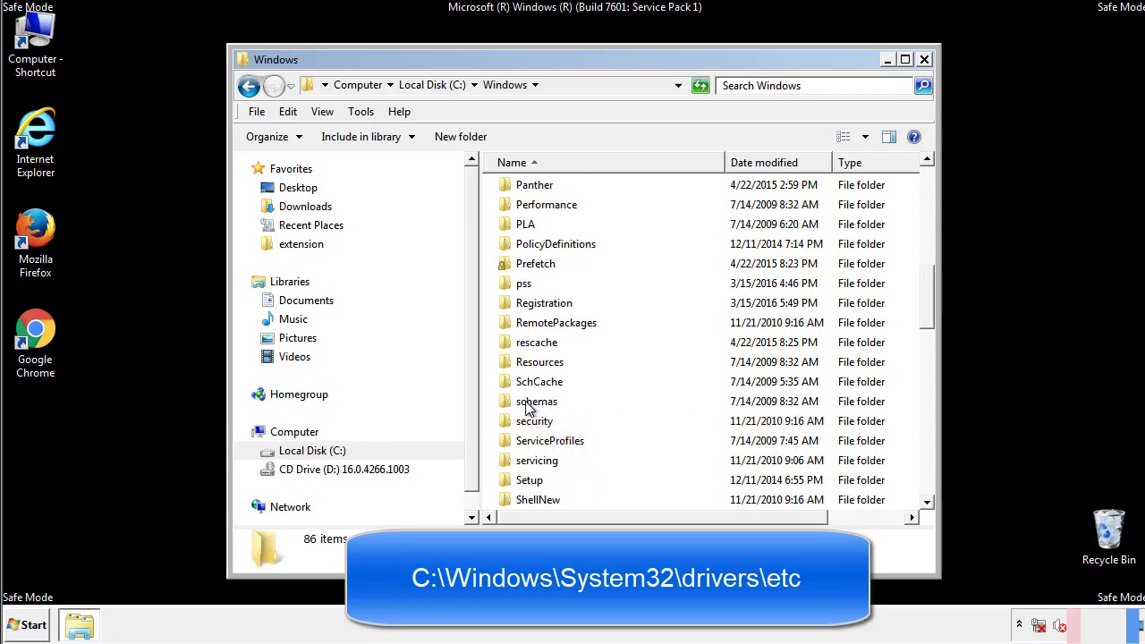
scroll(526, 404, "down", 2)
- Go into System32\drivers\etc and open the hosts file
double_click(540, 462)
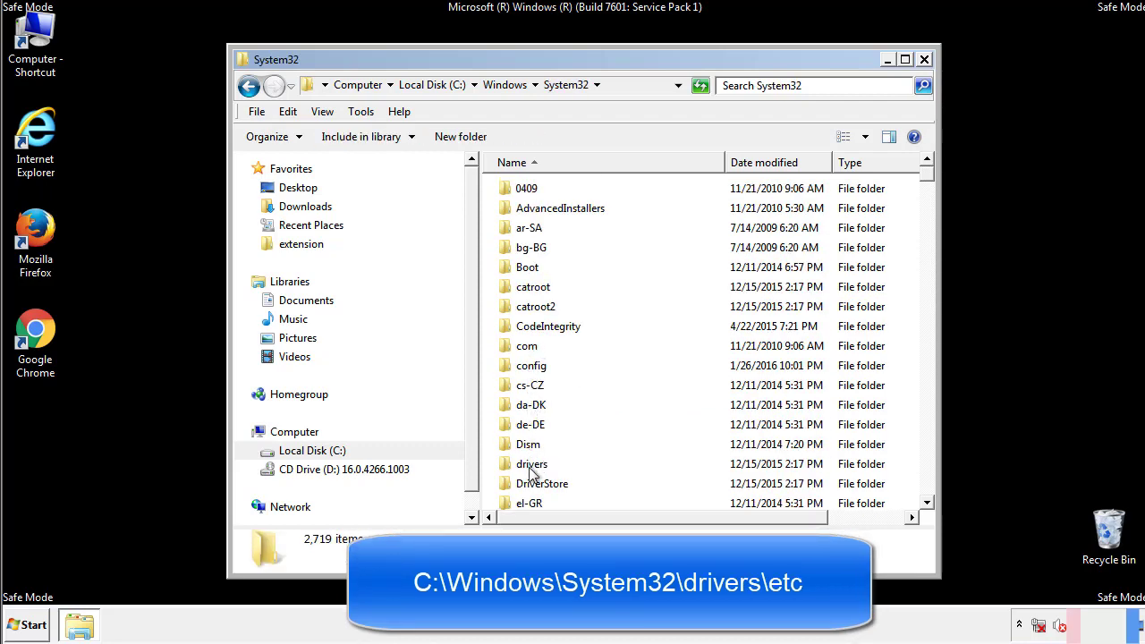
double_click(531, 464)
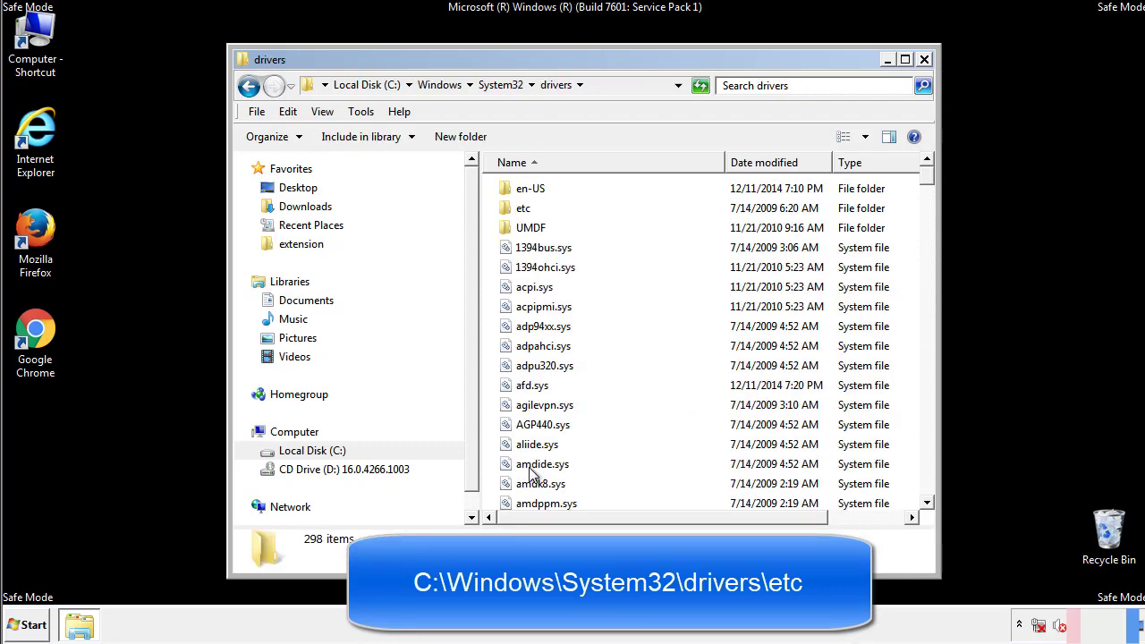
double_click(516, 215)
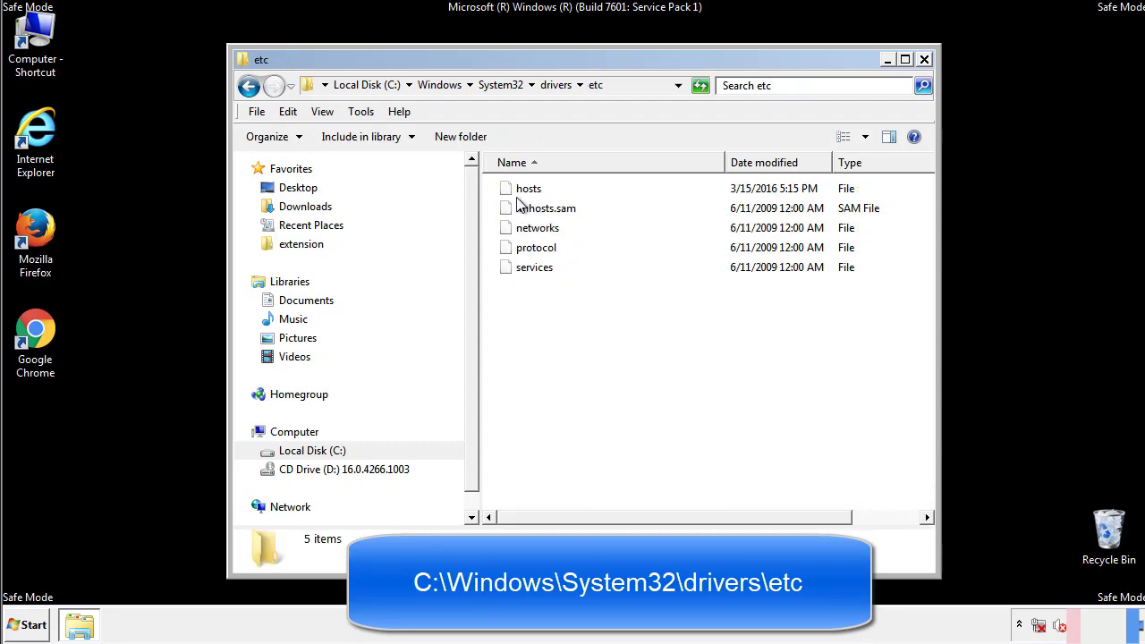
double_click(523, 191)
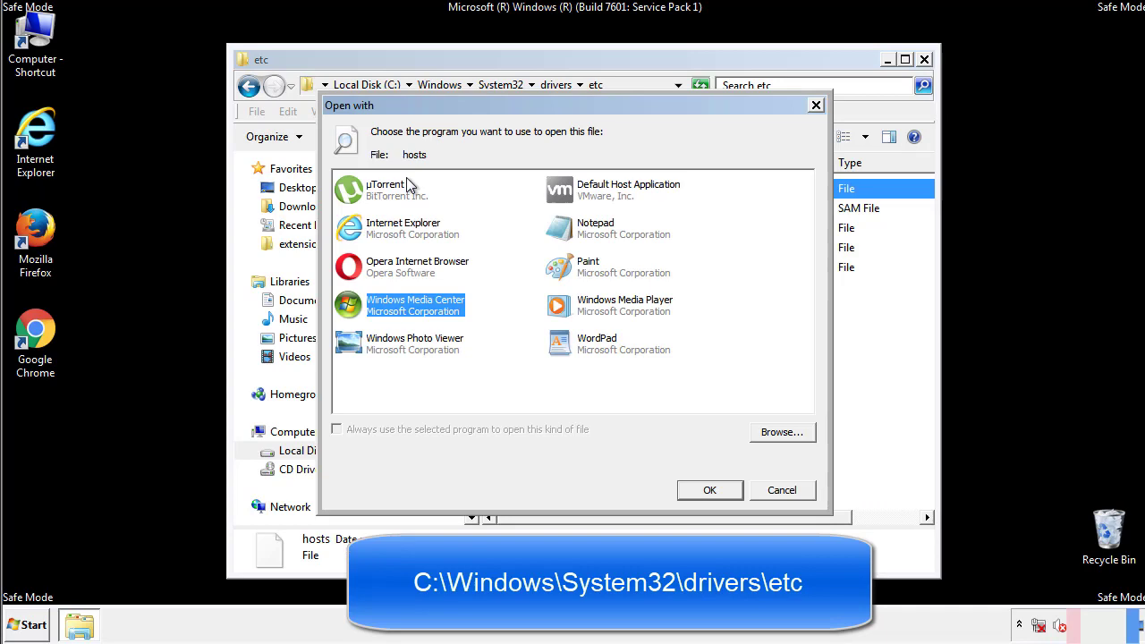
- Open the hosts file in Notepad and bring the window fully into view
left_click(580, 233)
left_click(709, 490)
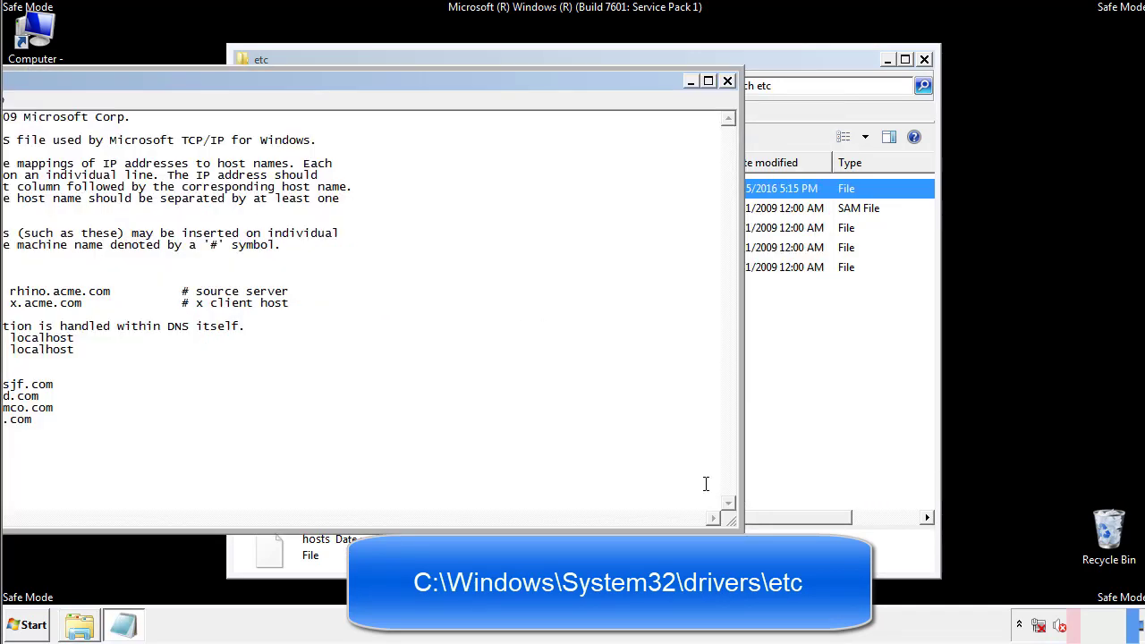
left_click_drag(468, 82, 728, 98)
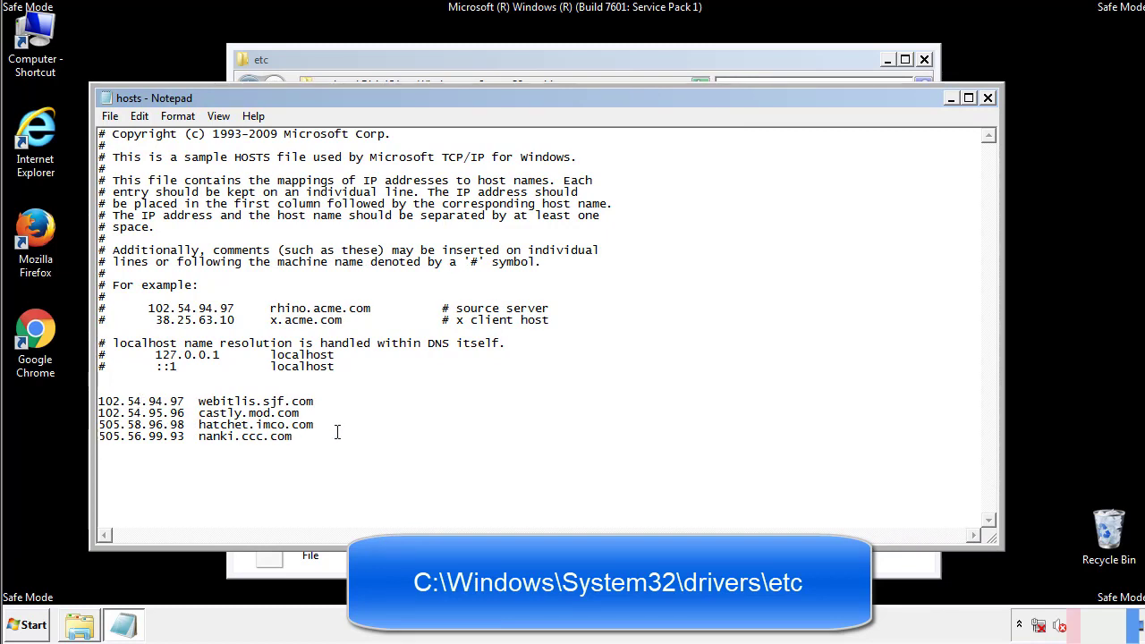
- Delete the four custom host entries at the bottom and save the hosts file
left_click_drag(319, 438, 98, 401)
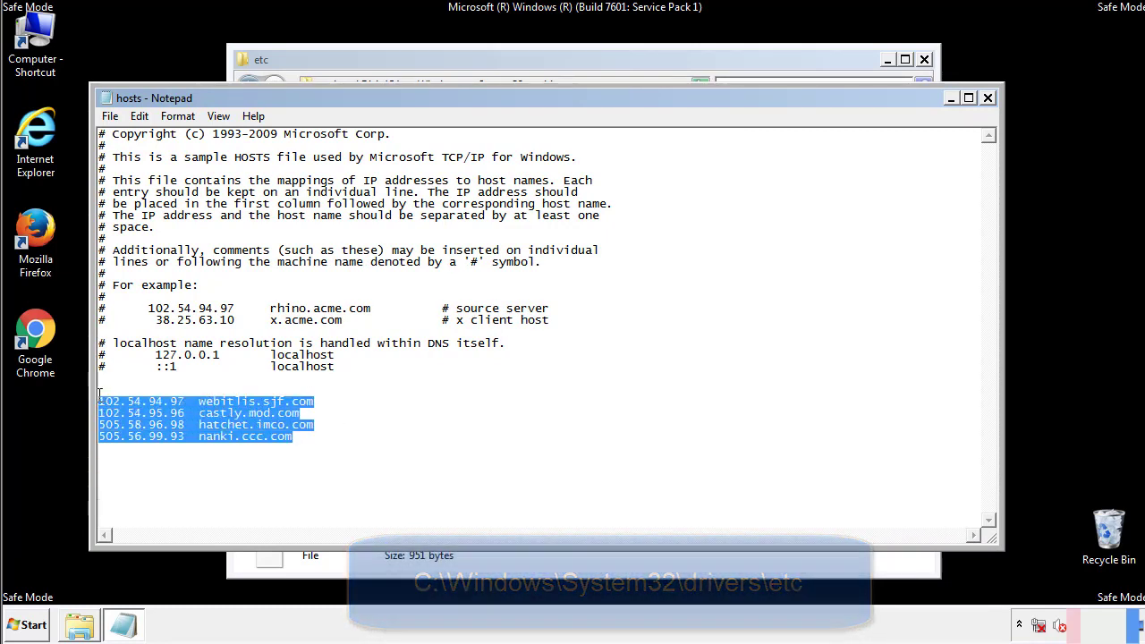
key("Delete")
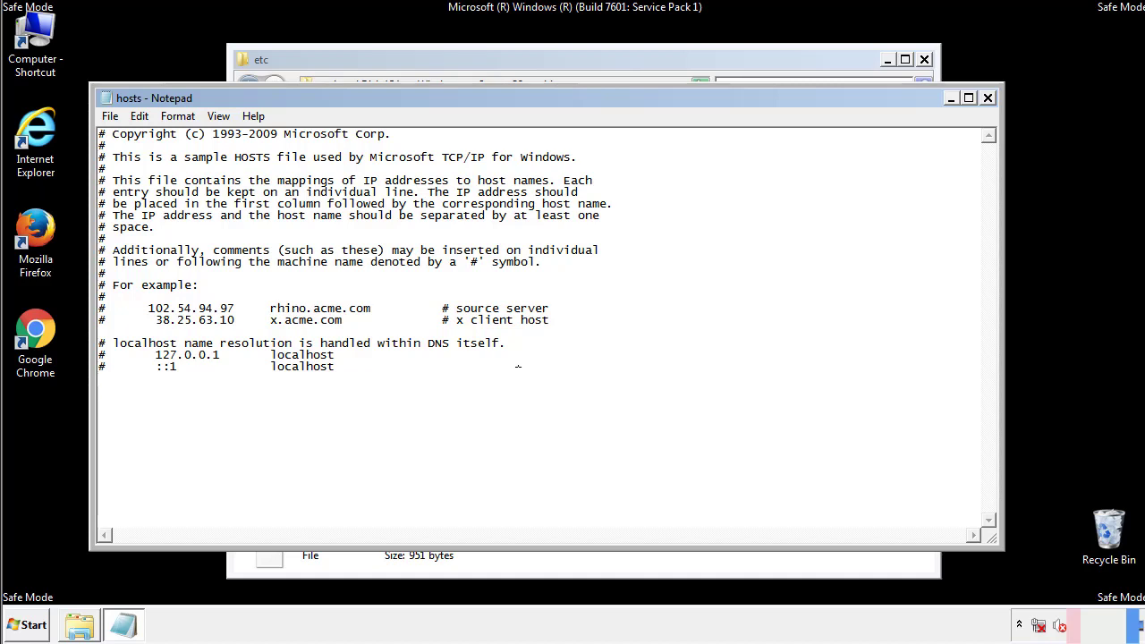
left_click(988, 98)
left_click(507, 325)
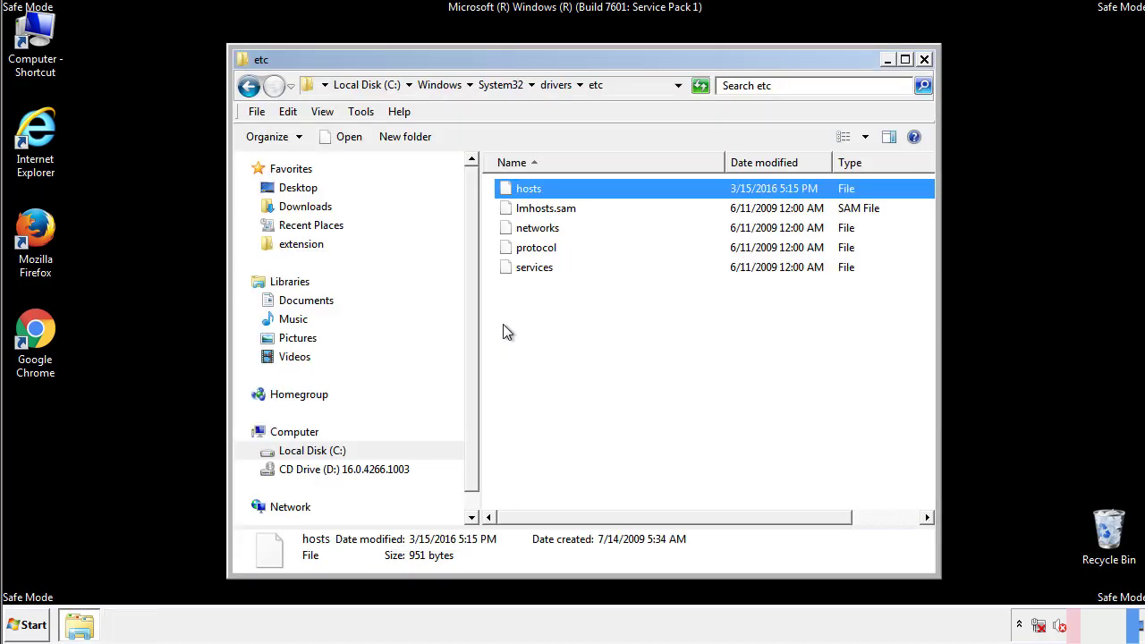
- Close the etc folder and open the Startup folder from All Programs
left_click(924, 61)
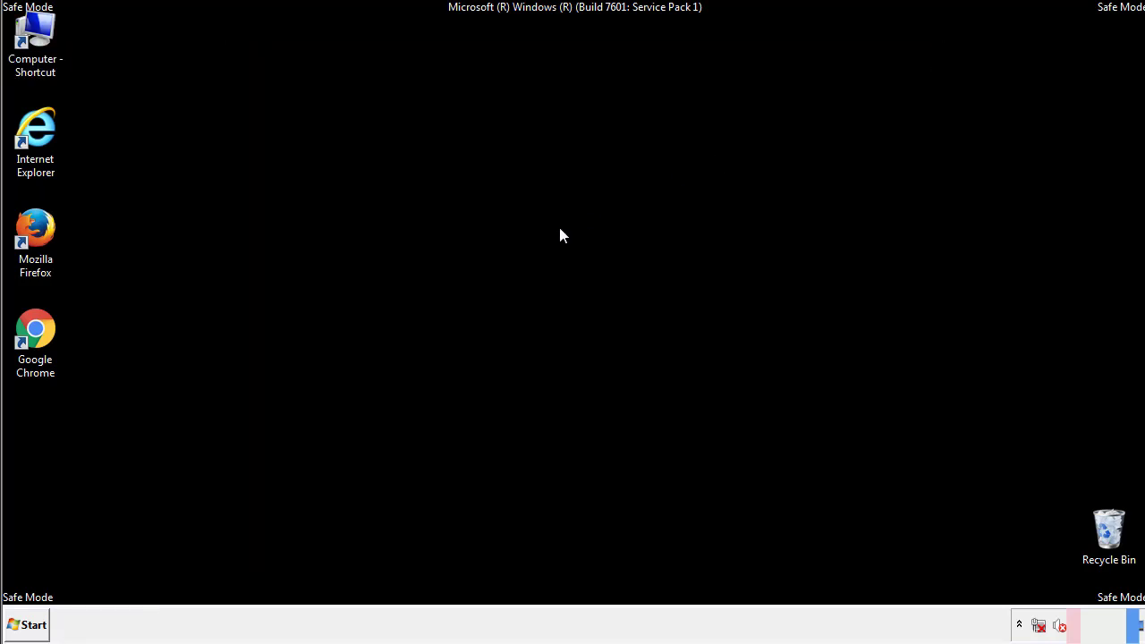
left_click(29, 625)
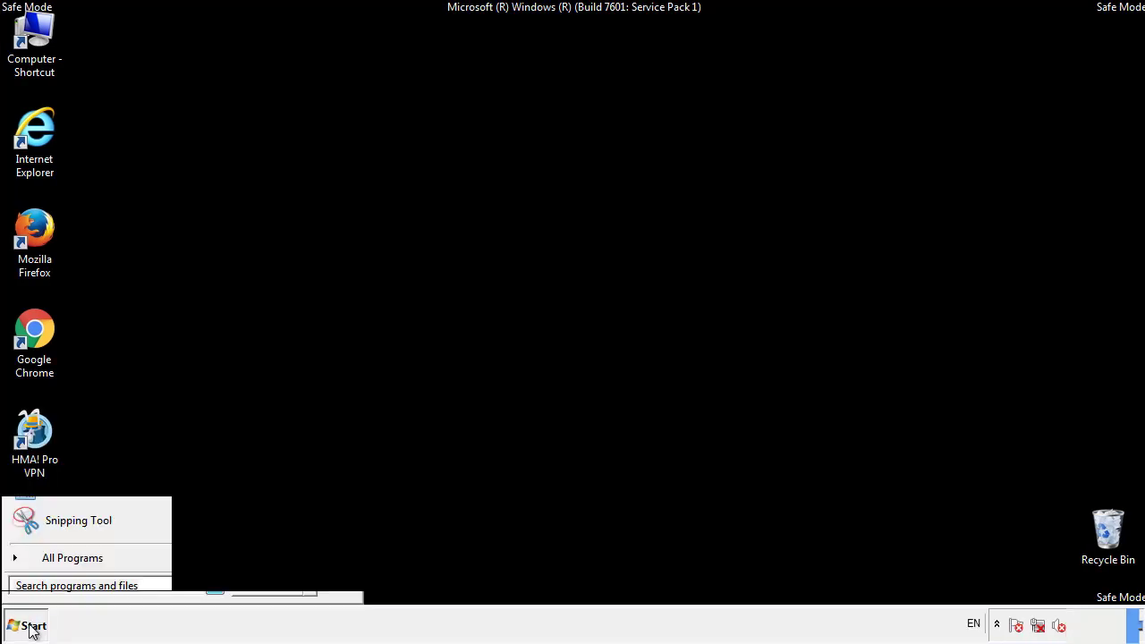
left_click(51, 558)
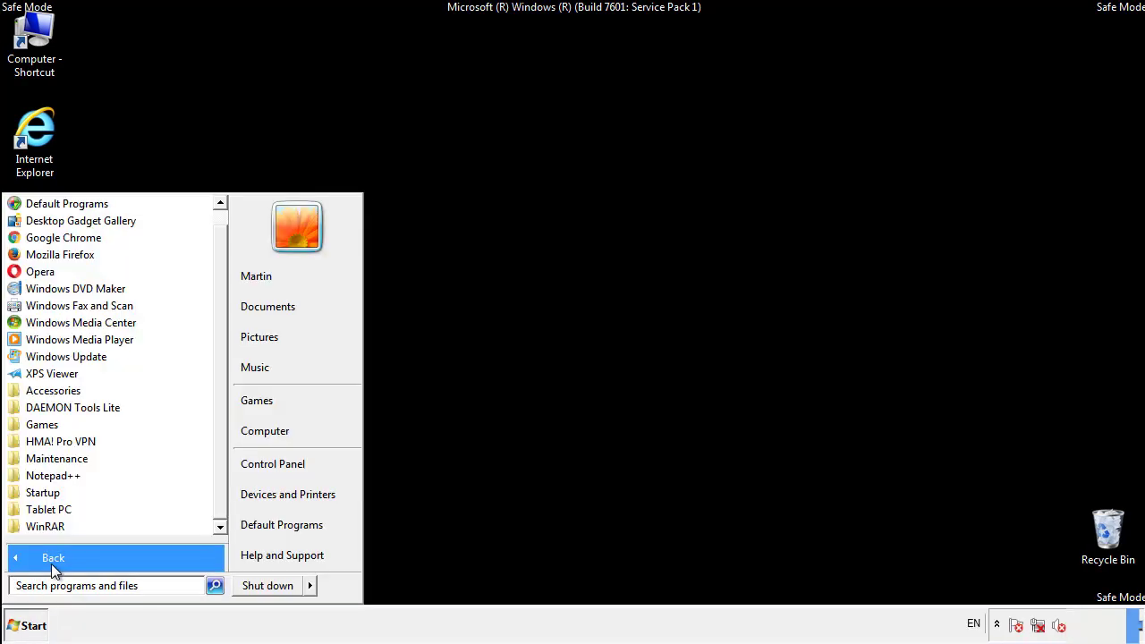
right_click(44, 491)
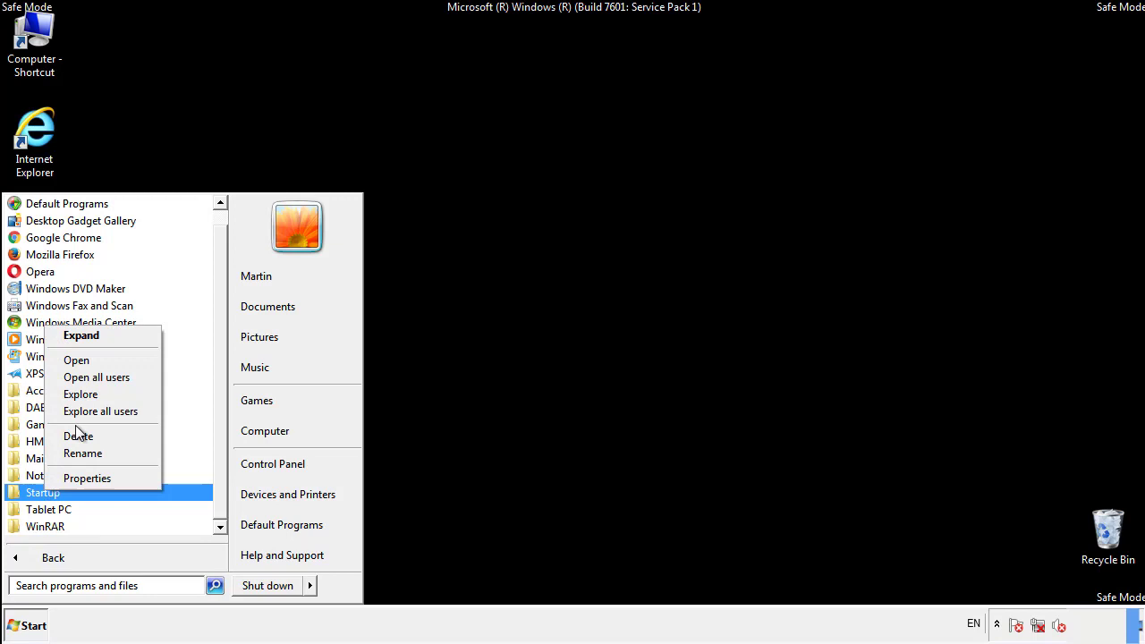
left_click(86, 358)
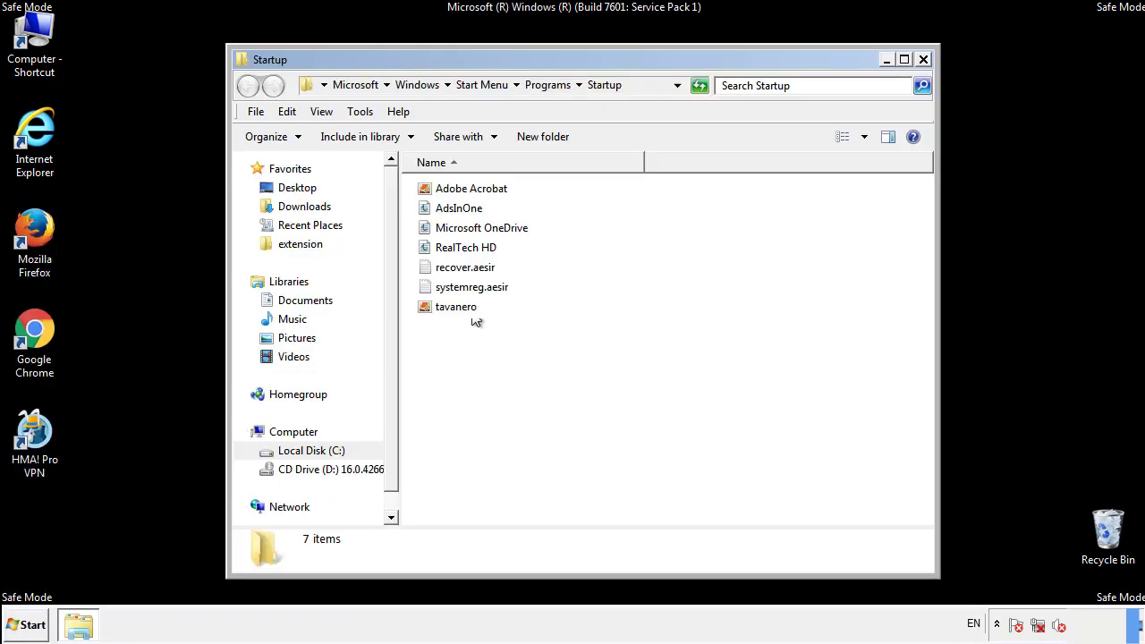
- Delete AdsInOne, recover.aesir, systemreg.aesir and tavanero to the Recycle Bin
left_click(466, 211)
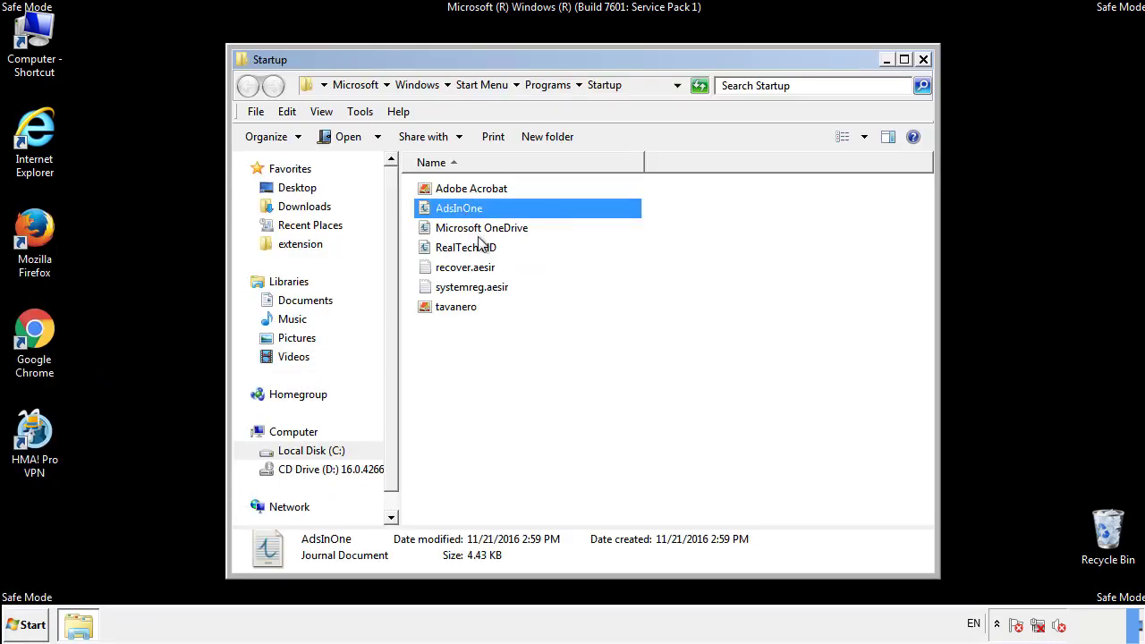
left_click(469, 267, "ctrl")
left_click(474, 287, "ctrl")
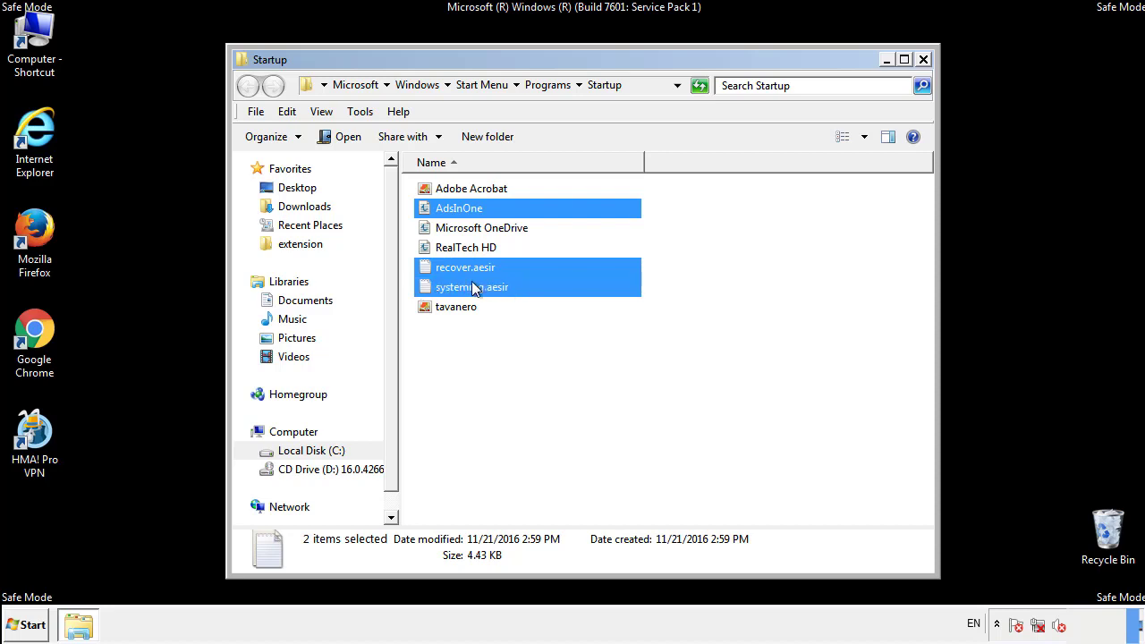
left_click(455, 307, "ctrl")
right_click(453, 307)
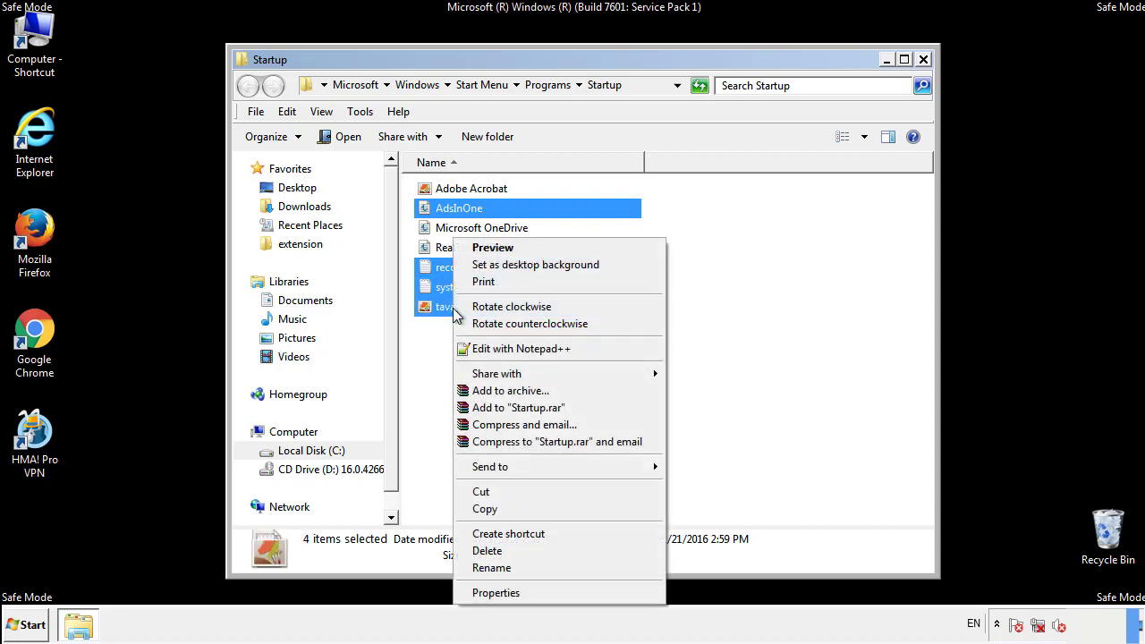
left_click(486, 550)
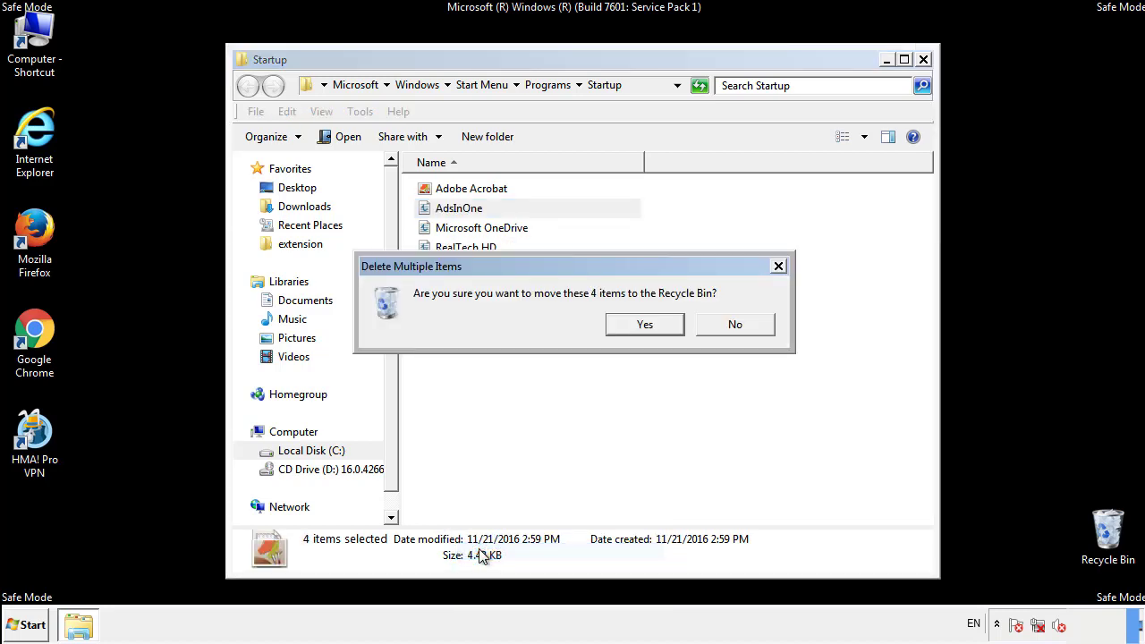
left_click(635, 326)
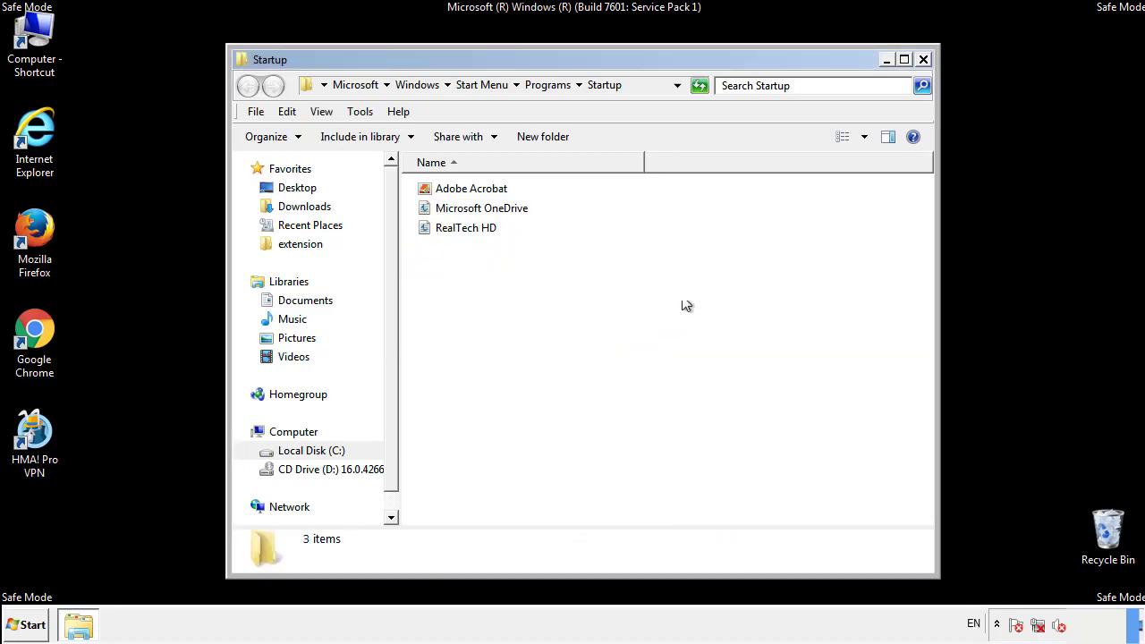
- Close the Startup folder and search the Start menu for regedit
left_click(923, 60)
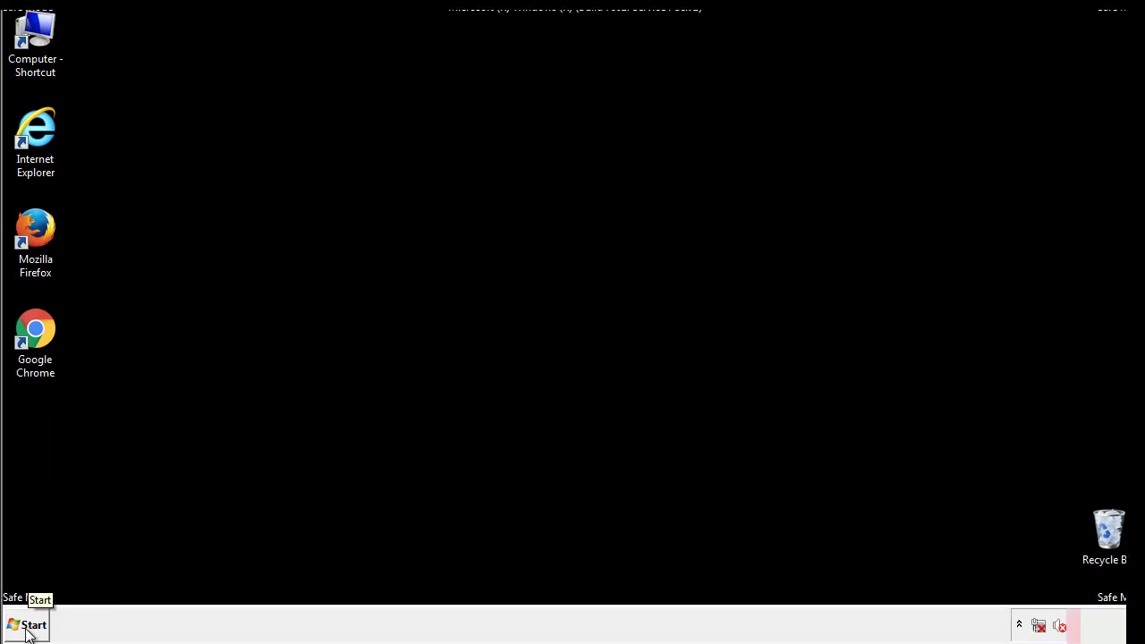
left_click(28, 626)
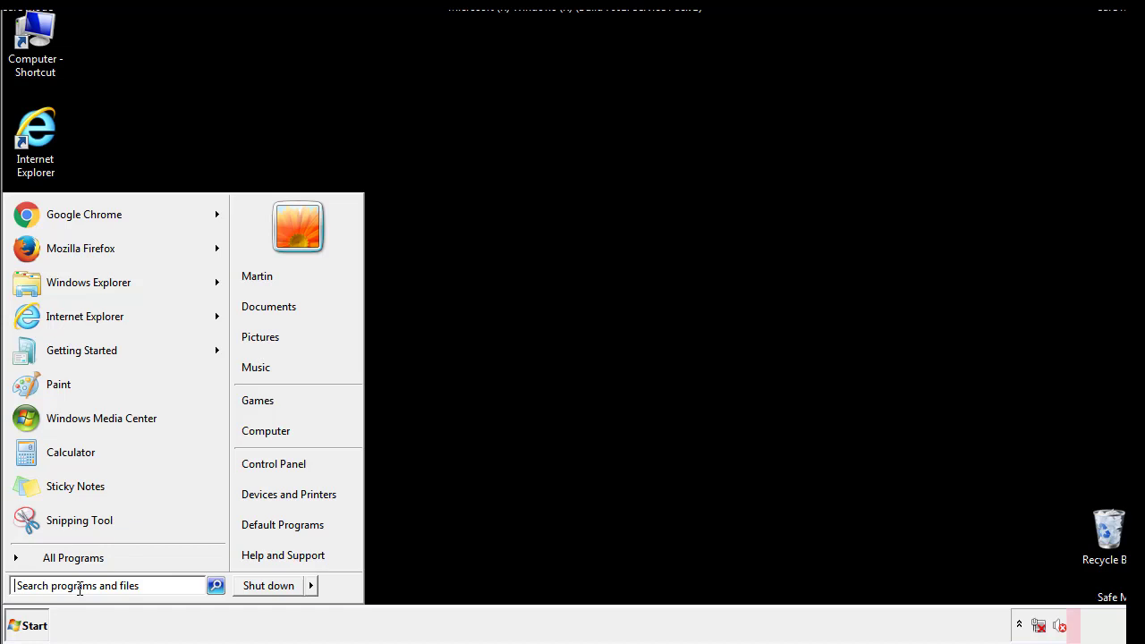
type("reged")
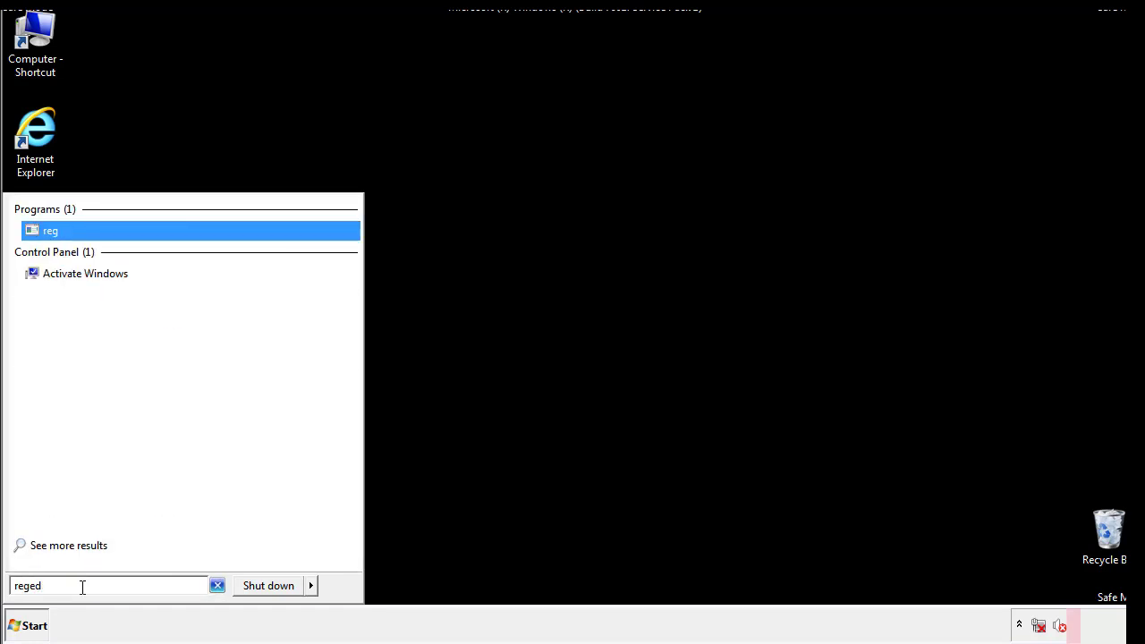
type("it")
- Launch regedit and expand HKEY_LOCAL_MACHINE\SOFTWARE\Microsoft\Windows\CurrentVersion
key("Return")
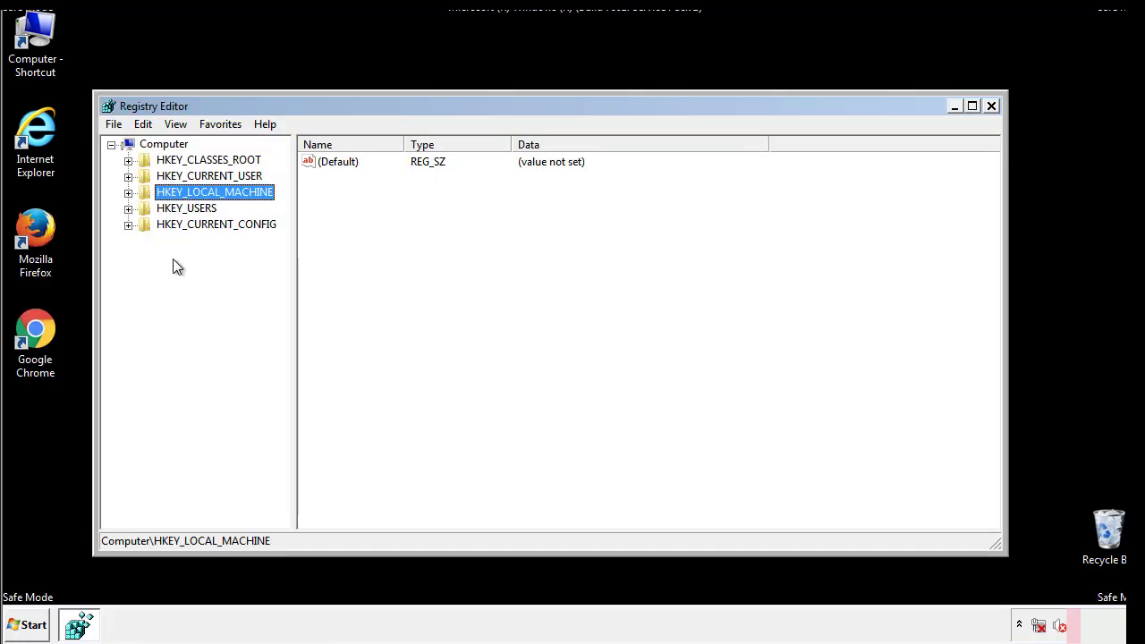
left_click(128, 193)
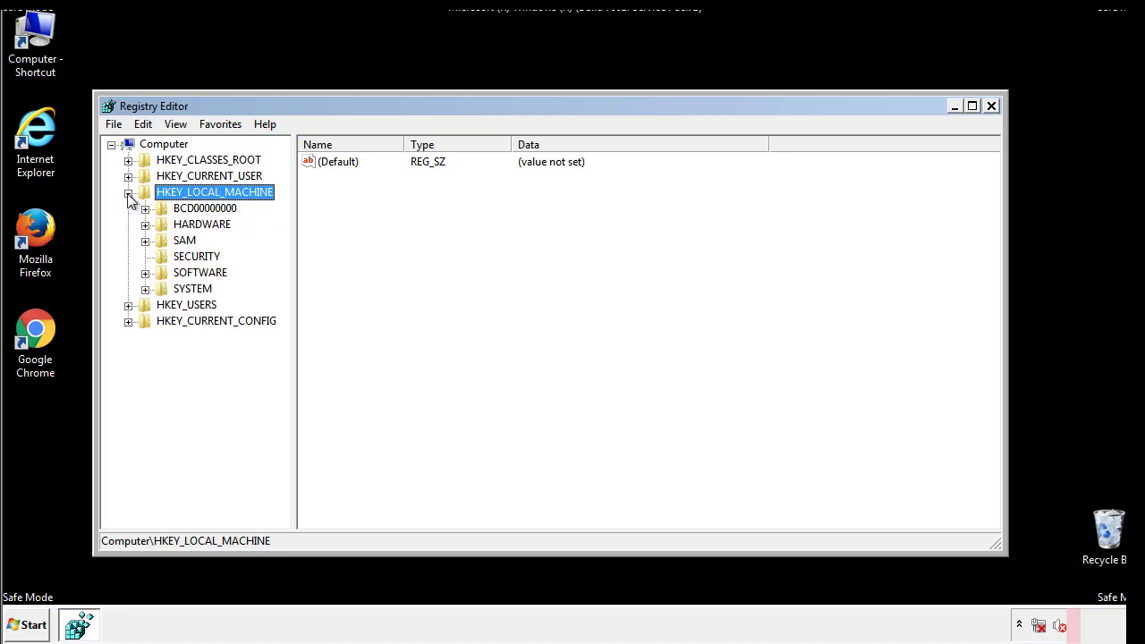
left_click(145, 273)
left_click_drag(281, 264, 284, 297)
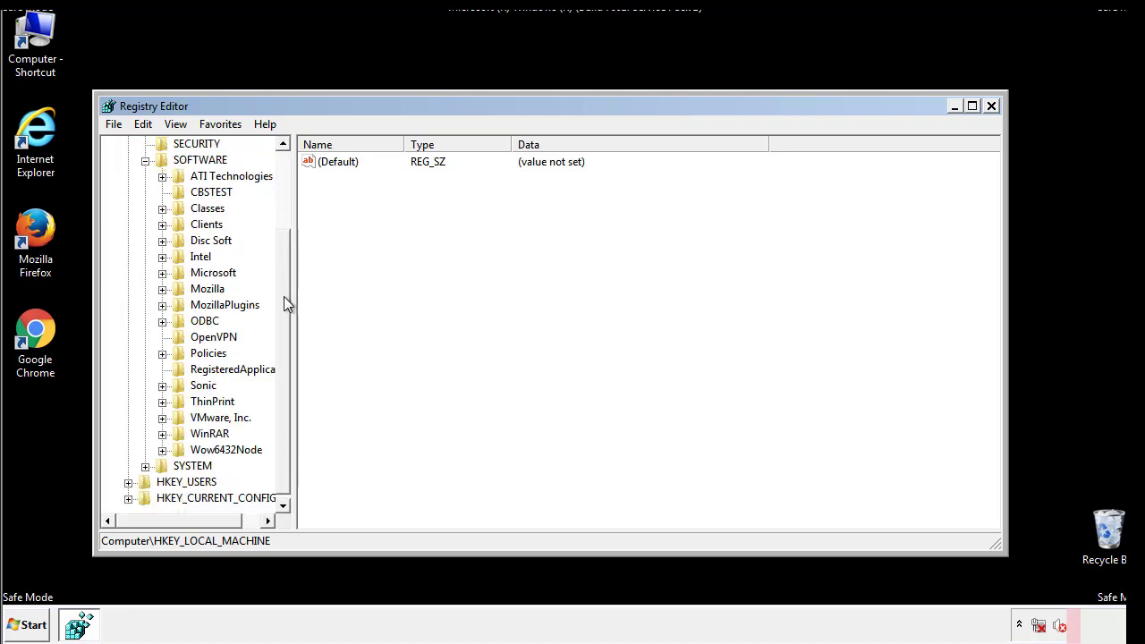
left_click(161, 273)
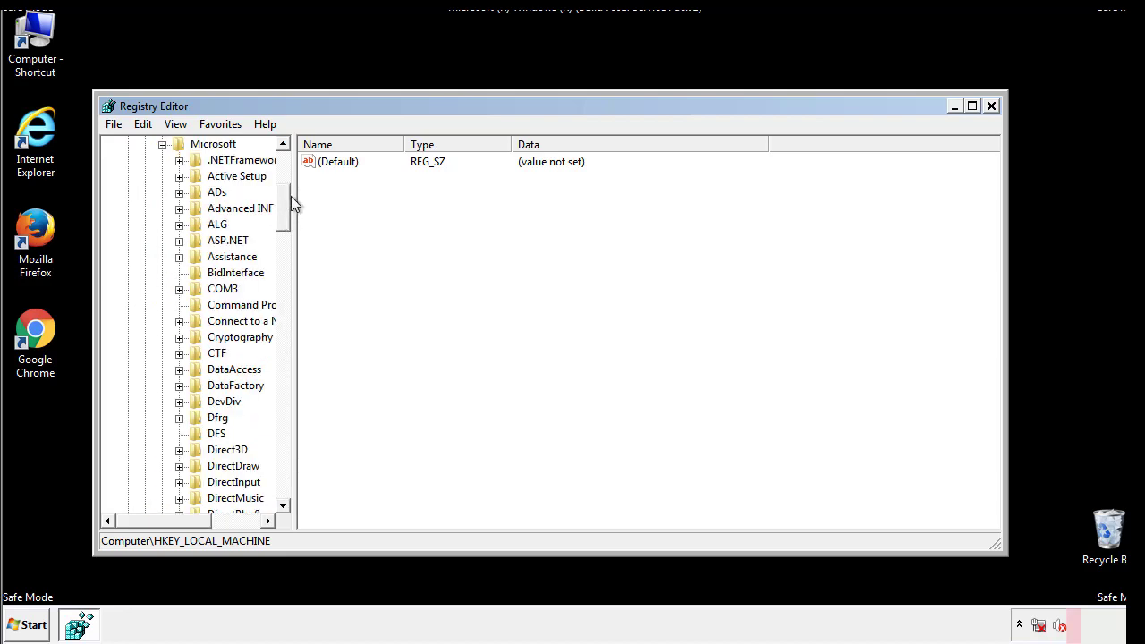
left_click_drag(283, 223, 286, 461)
left_click(179, 273)
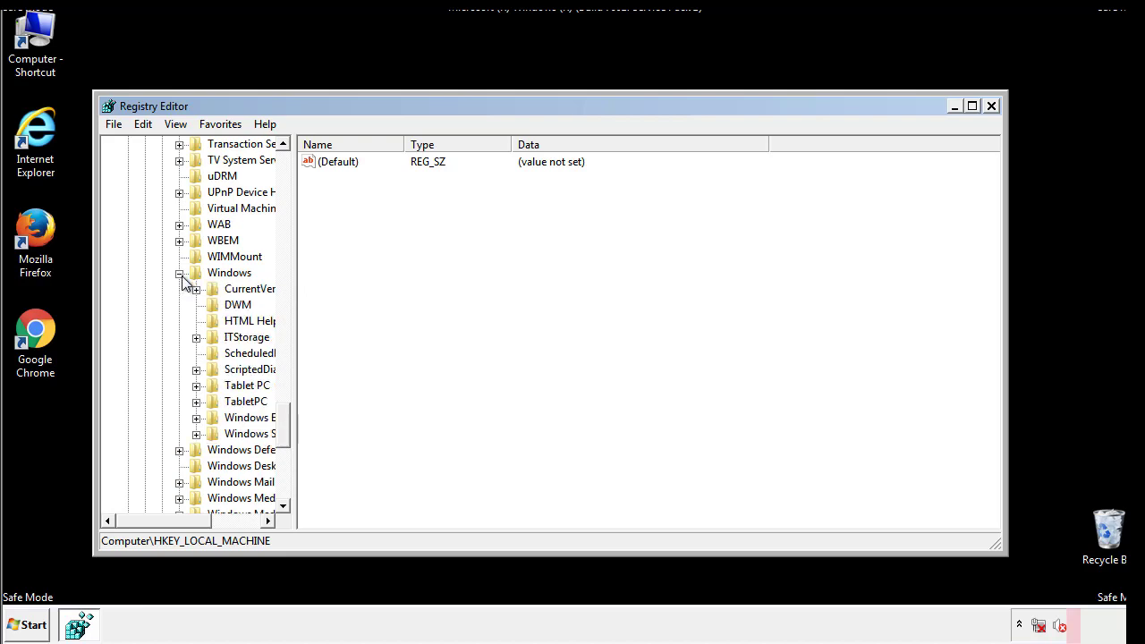
left_click_drag(158, 523, 183, 525)
left_click(147, 289)
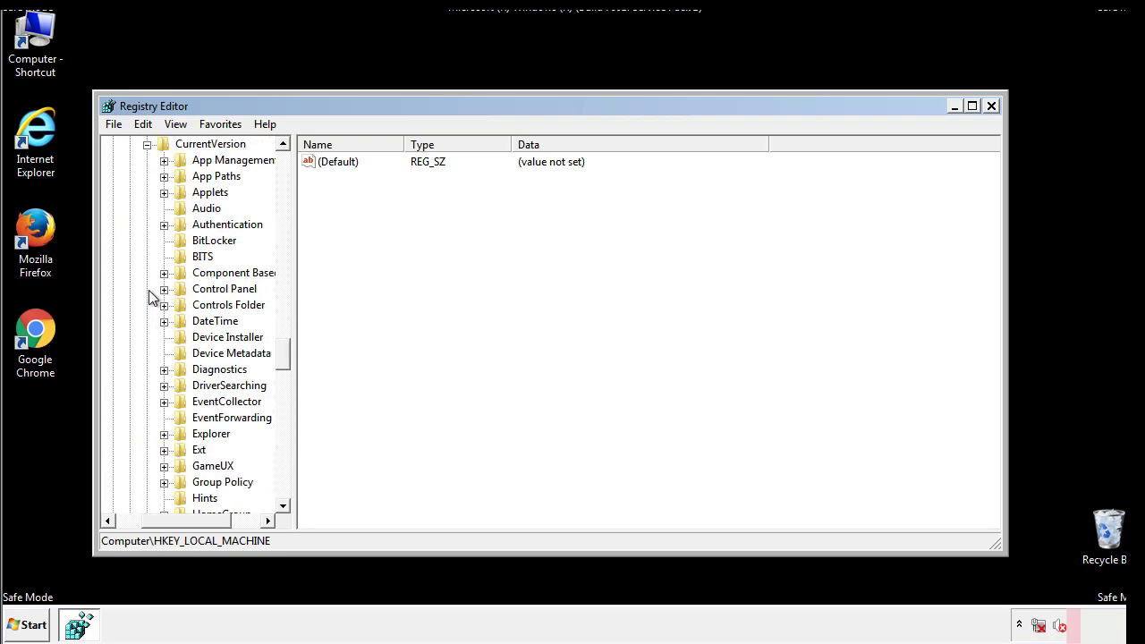
left_click_drag(288, 358, 284, 414)
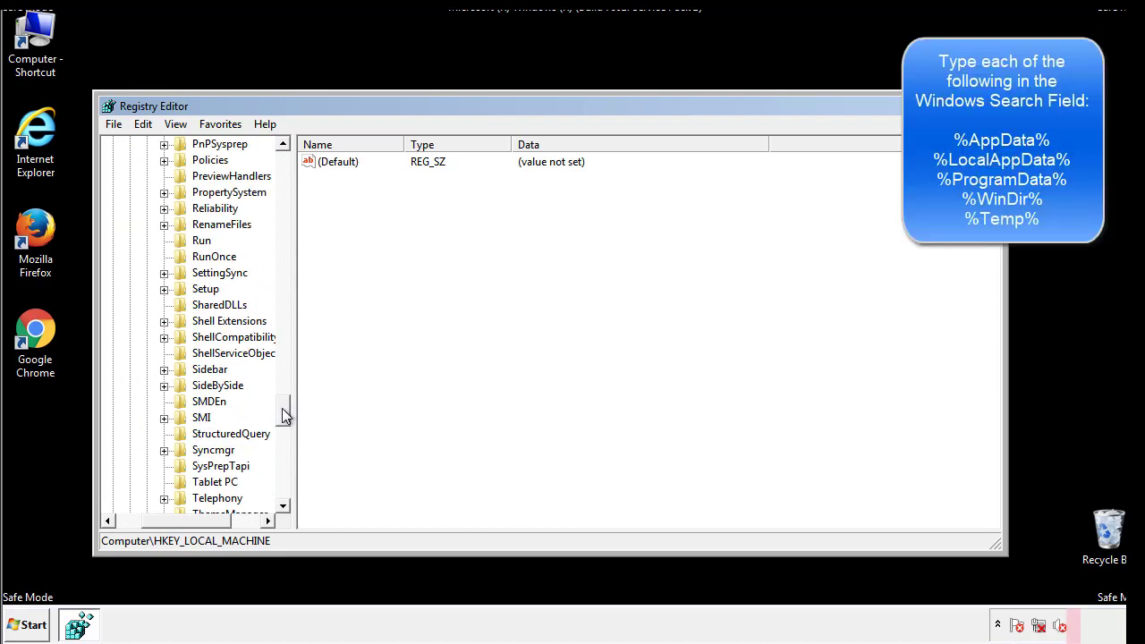
- Delete the tappi.loc value from HKLM's Run key, confirming the deletion
left_click(188, 244)
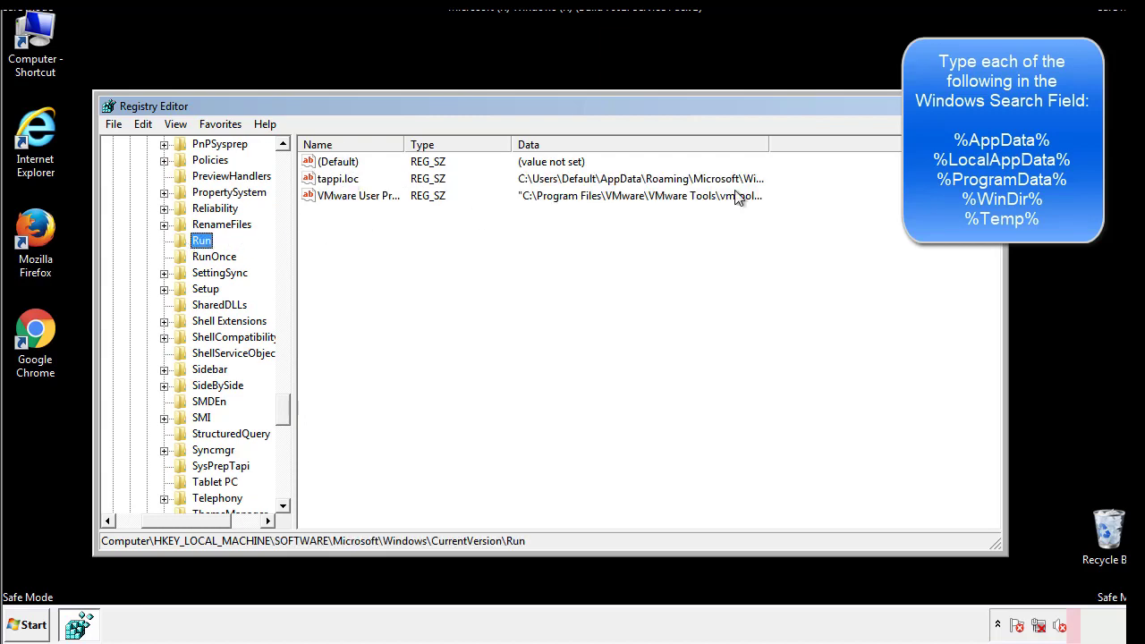
left_click(340, 188)
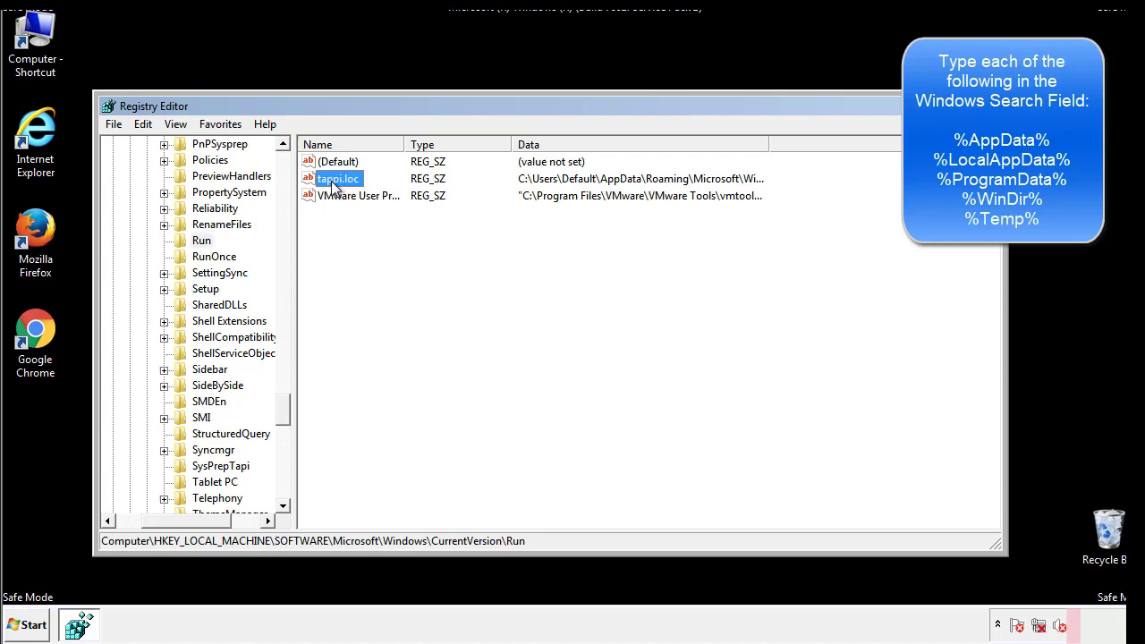
right_click(332, 182)
left_click(358, 232)
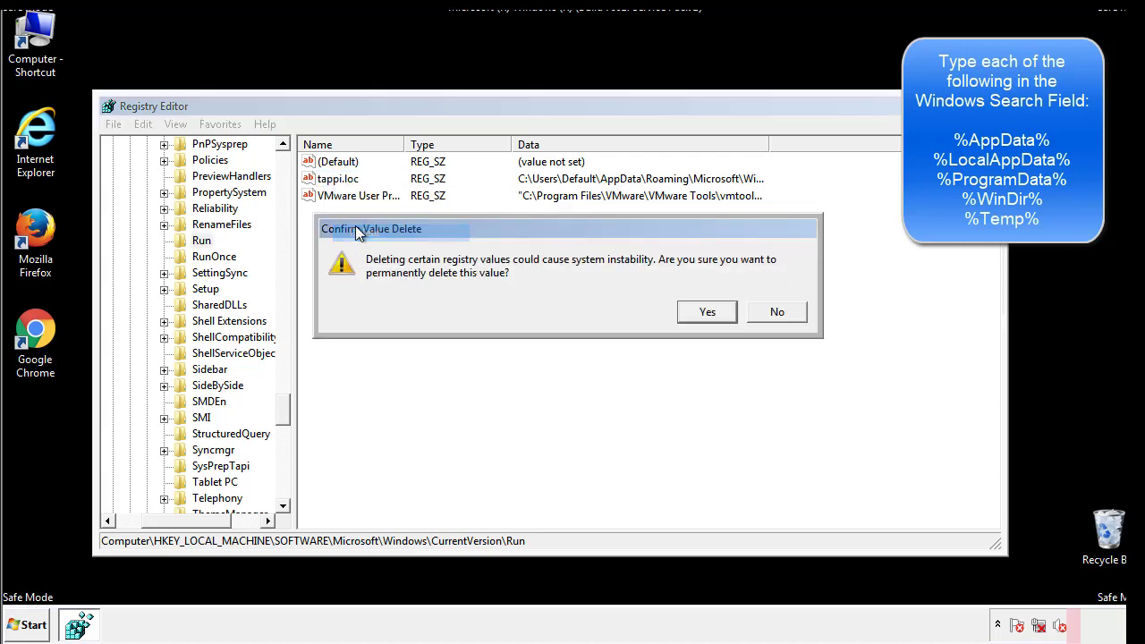
left_click(697, 317)
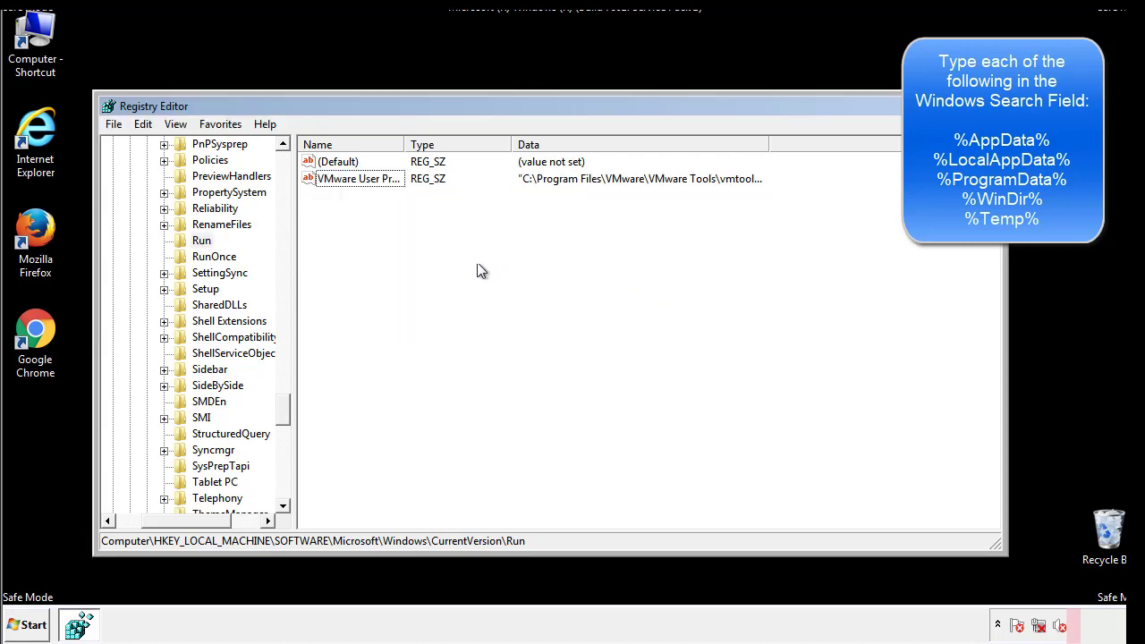
left_click_drag(281, 403, 283, 492)
left_click_drag(192, 523, 140, 532)
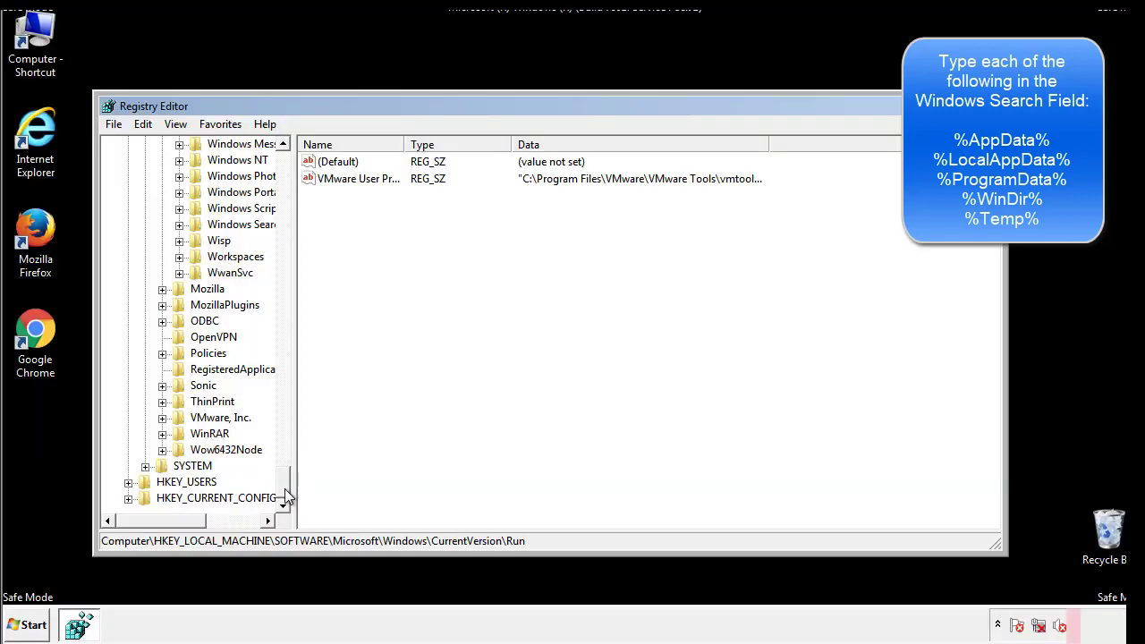
left_click_drag(282, 483, 291, 170)
- Collapse HKEY_LOCAL_MACHINE and expand HKEY_CURRENT_USER\Software\Microsoft
left_click(128, 192)
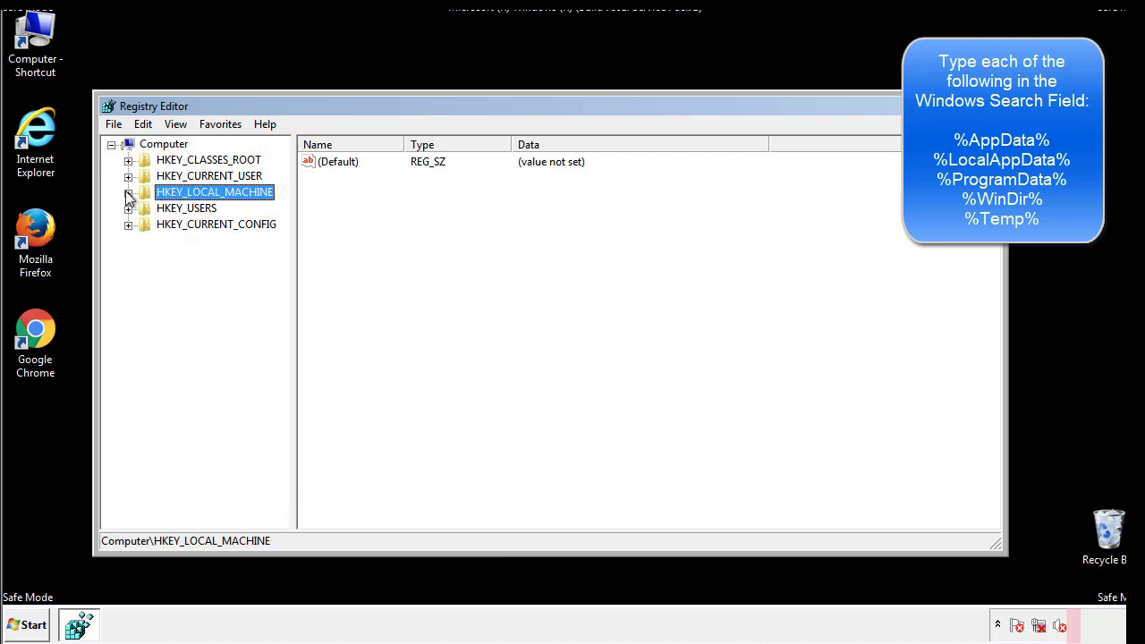
left_click(128, 177)
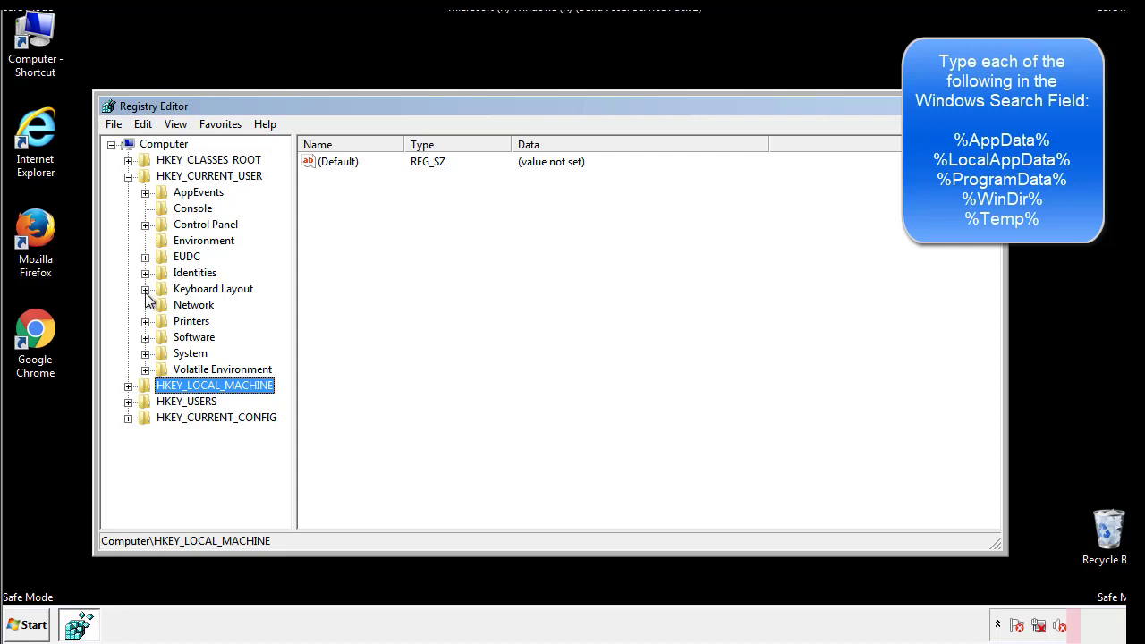
left_click(144, 337)
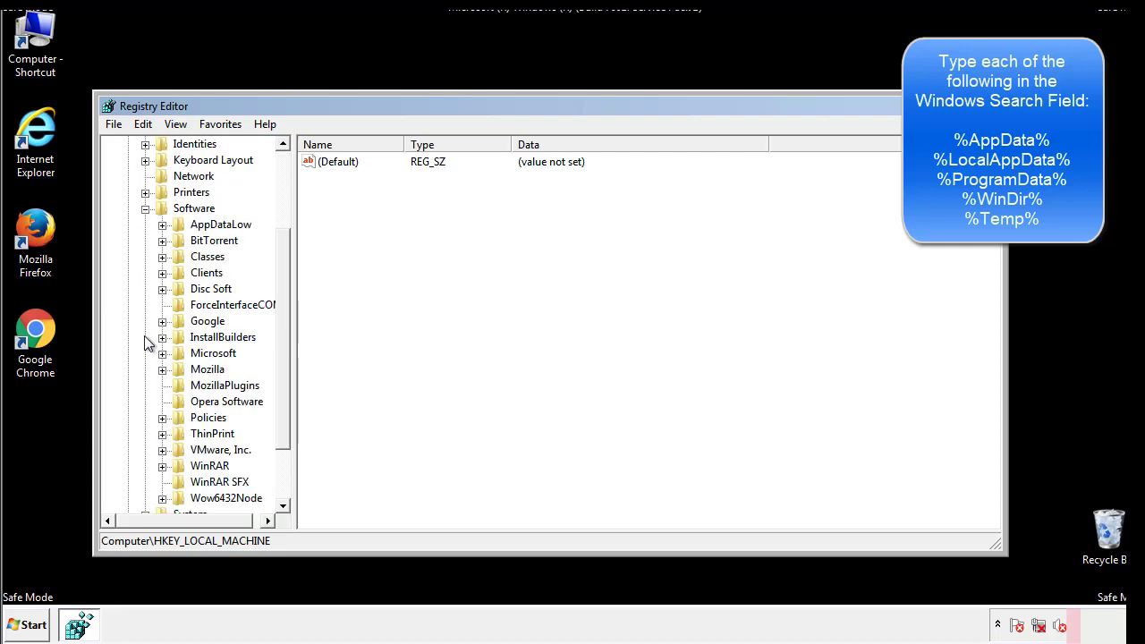
left_click_drag(281, 324, 281, 341)
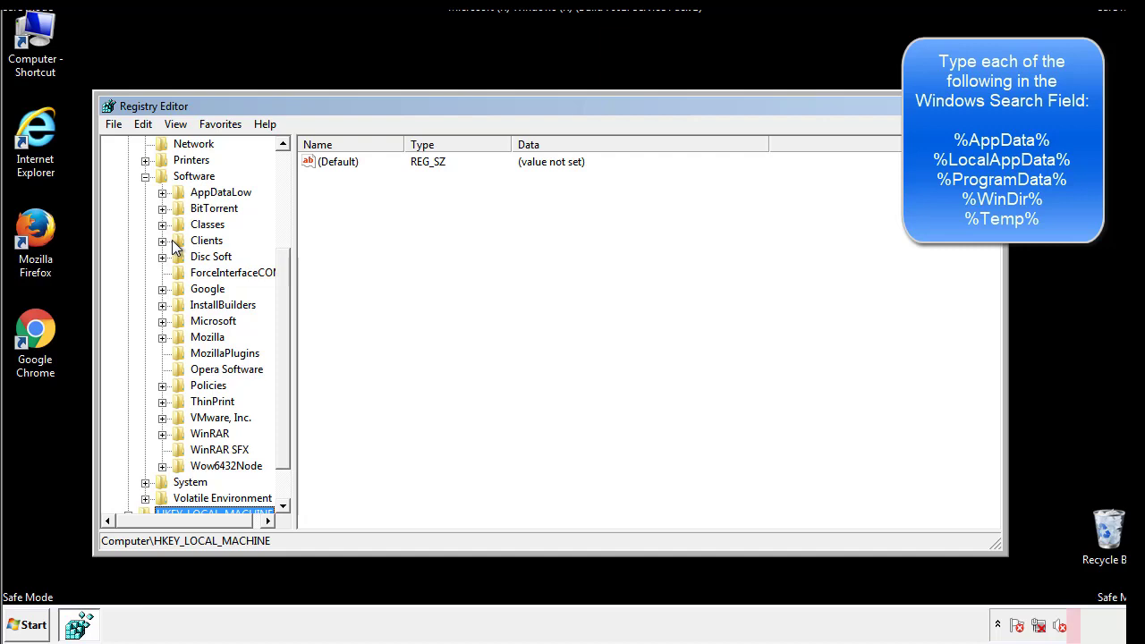
left_click(162, 321)
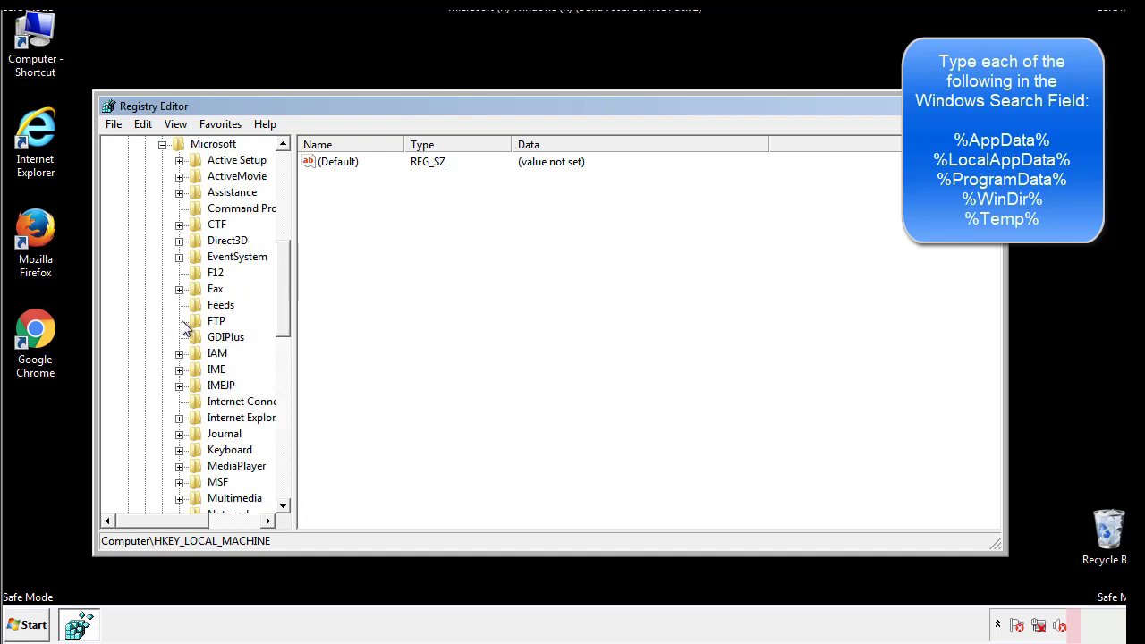
left_click_drag(283, 256, 282, 372)
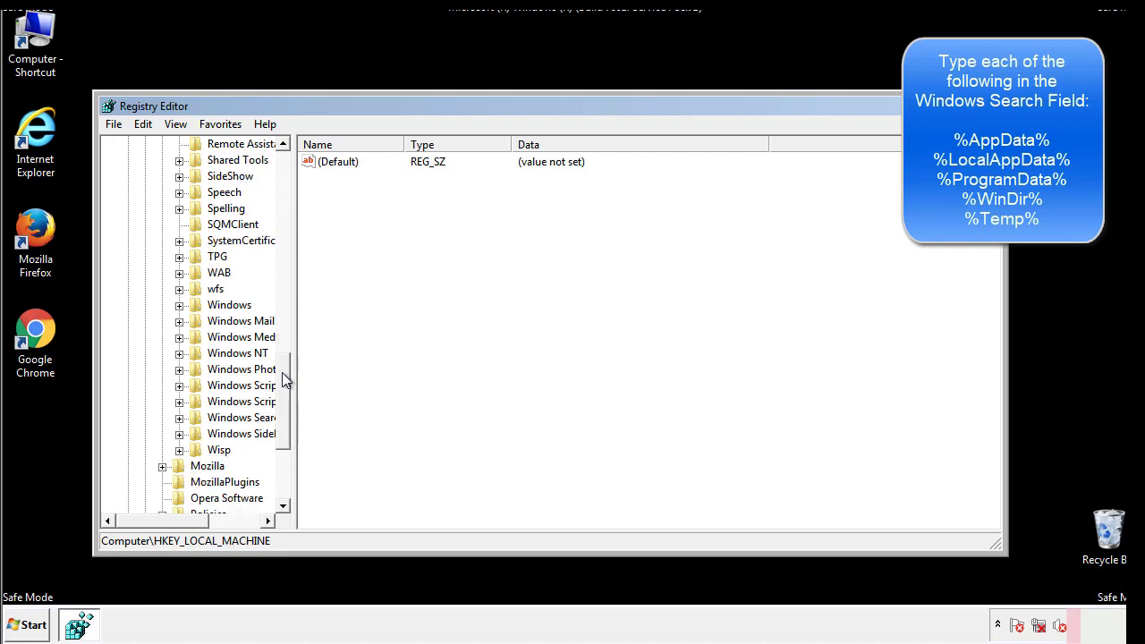
- Expand Windows\CurrentVersion and review the Run key, which holds only DAEMON Tools Lite
left_click(179, 305)
left_click(196, 321)
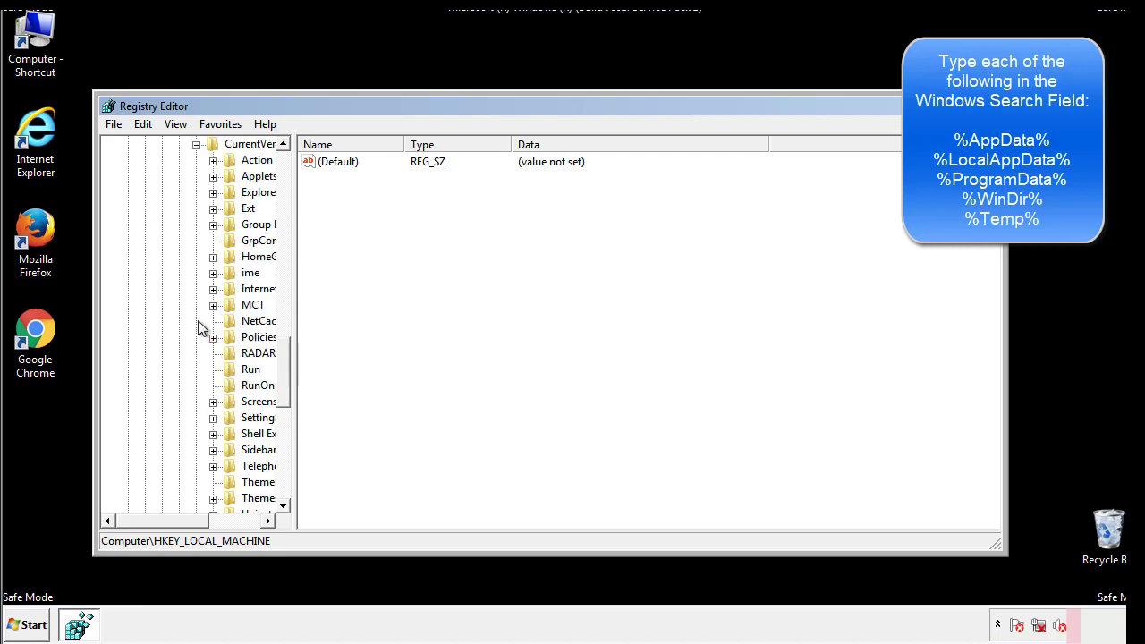
left_click_drag(174, 526, 201, 520)
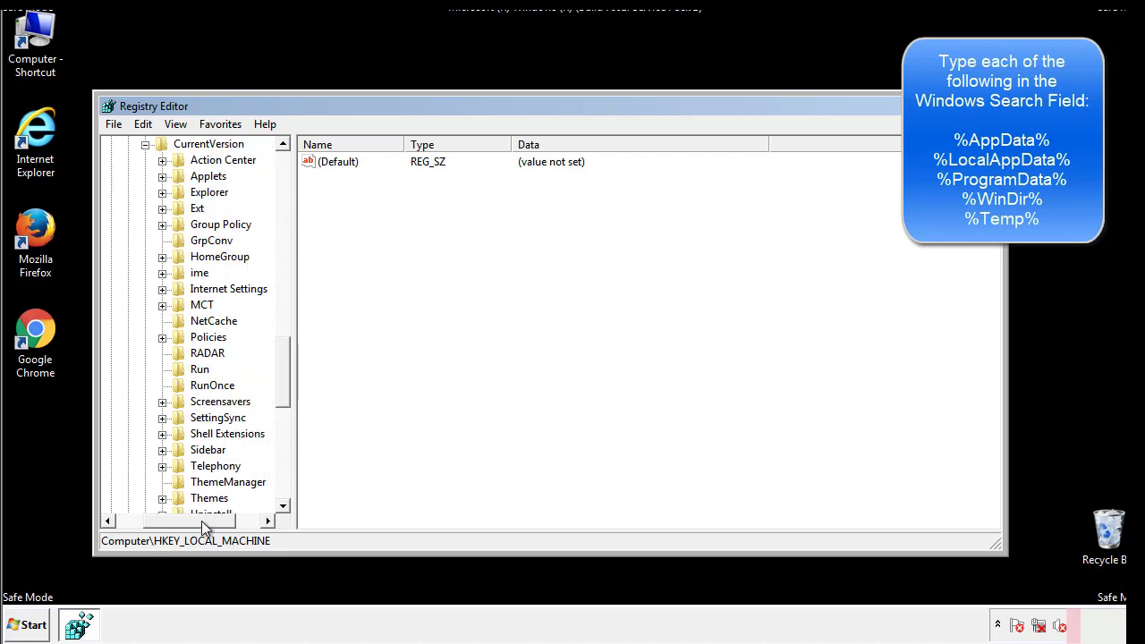
left_click(198, 370)
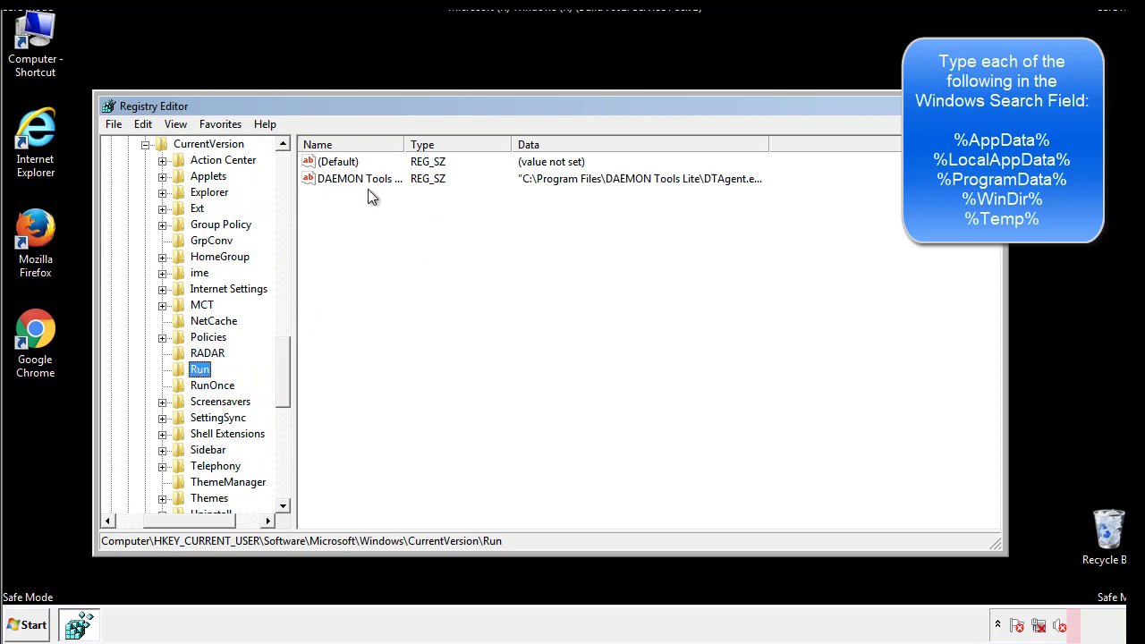
left_click(492, 210)
left_click_drag(189, 518, 165, 519)
left_click_drag(285, 387, 282, 373)
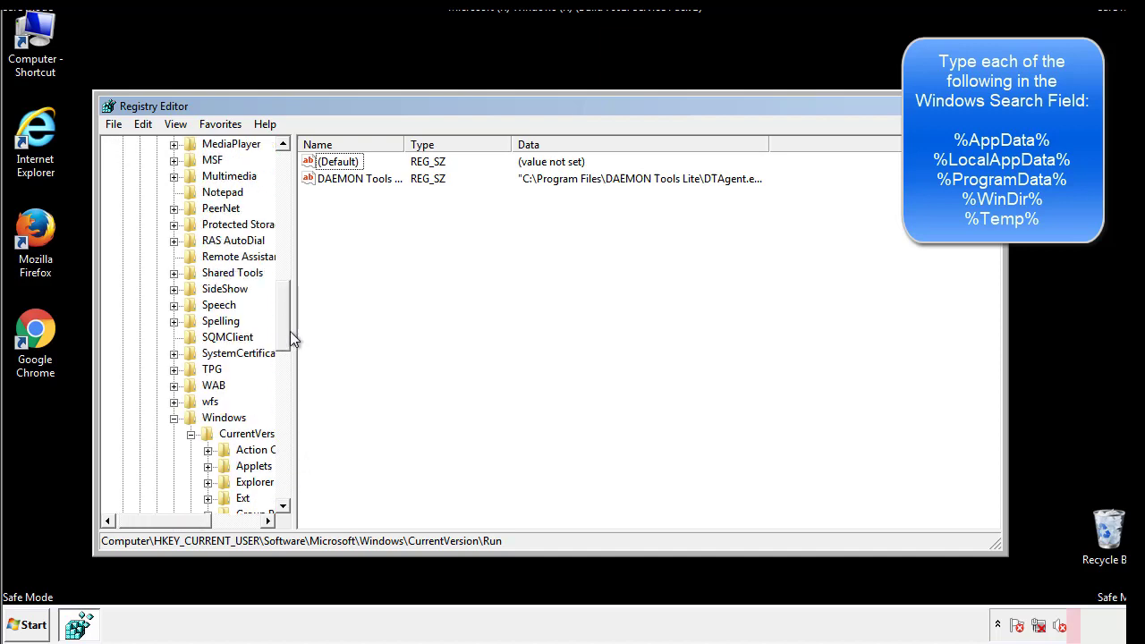
- Collapse the Windows key and search the registry for %temp% with Edit > Find
left_click(174, 417)
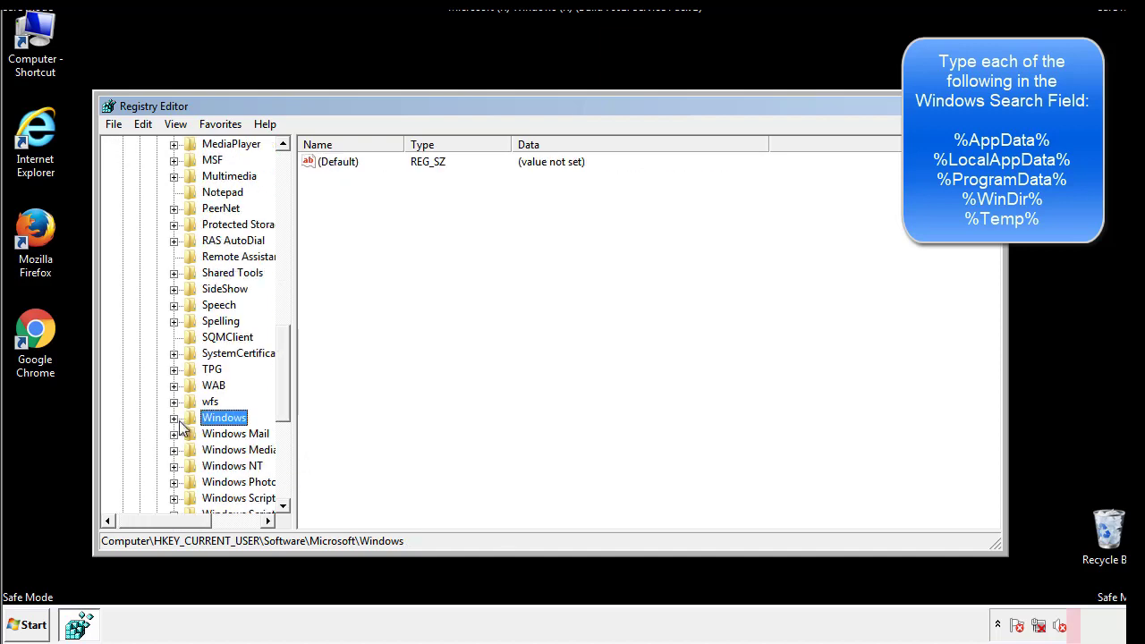
left_click_drag(287, 398, 288, 221)
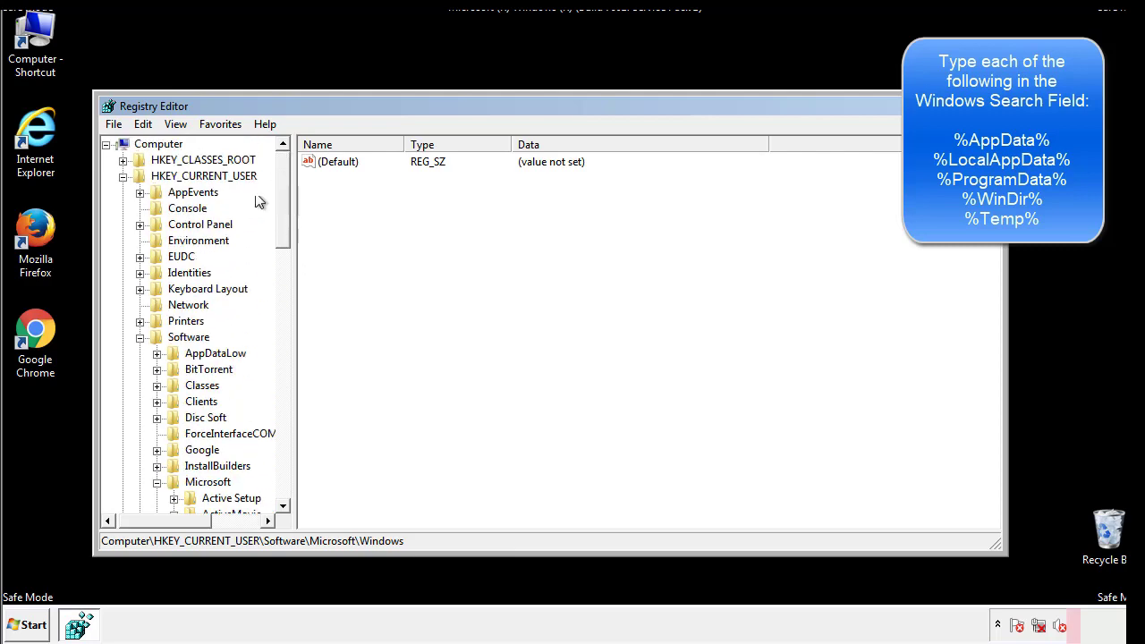
left_click(145, 124)
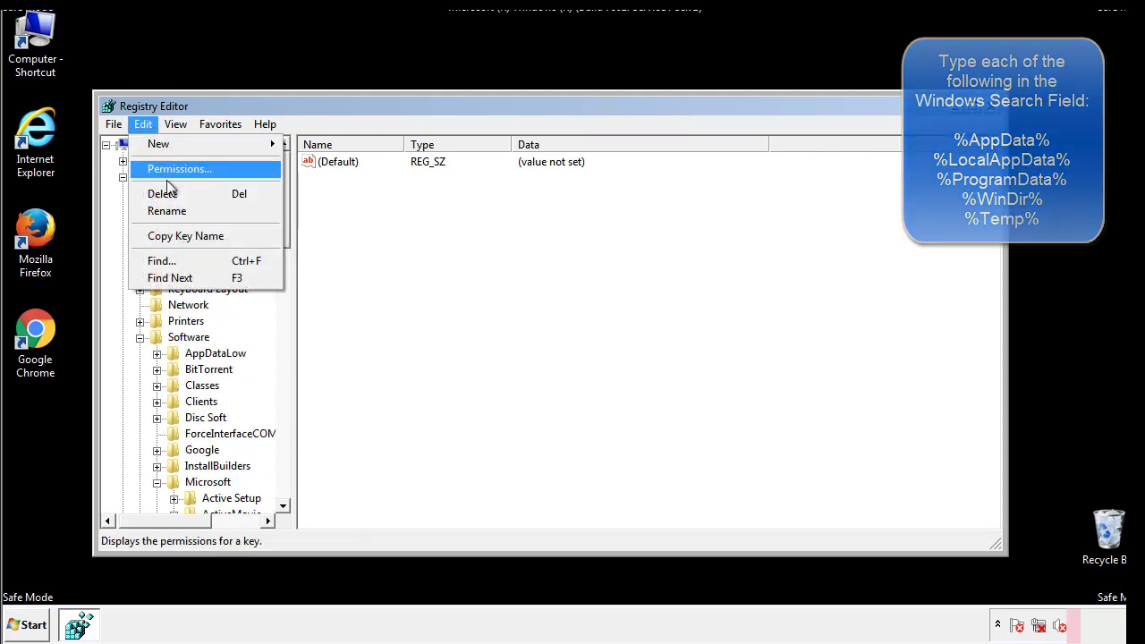
left_click(161, 260)
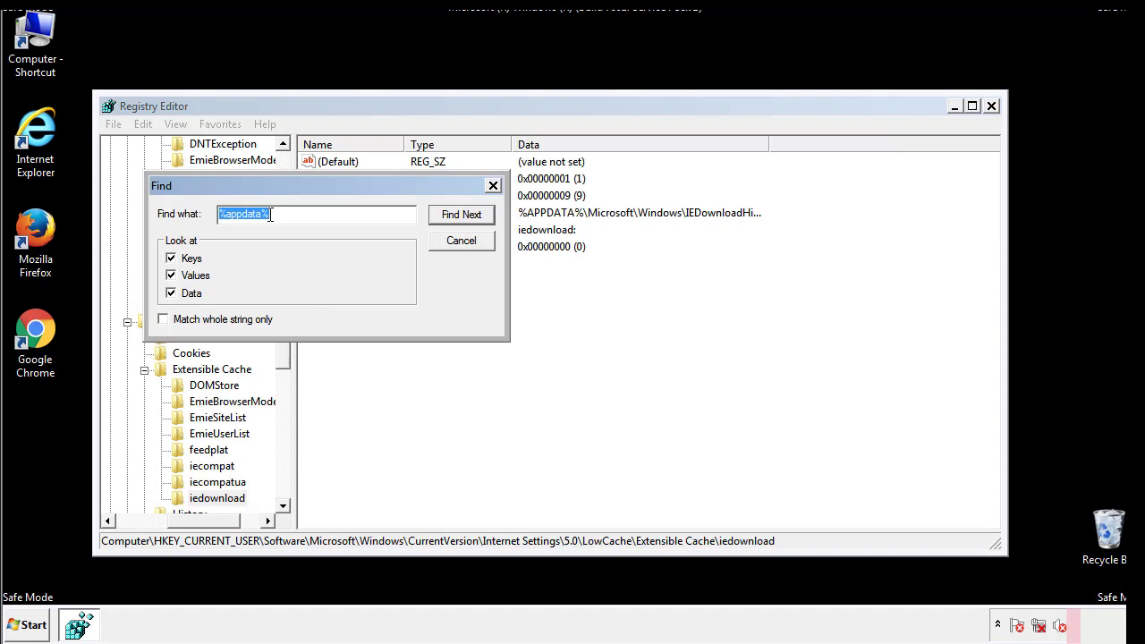
type("%temp%")
key("Return")
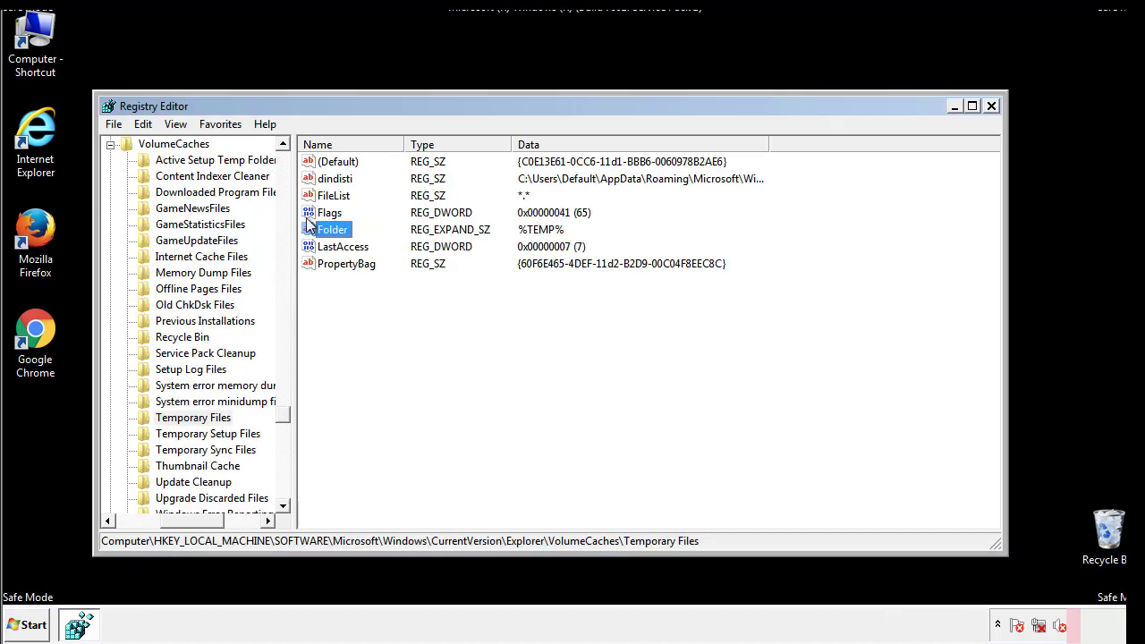
- Delete all values in the Temporary Files key except (Default)
left_click(468, 313)
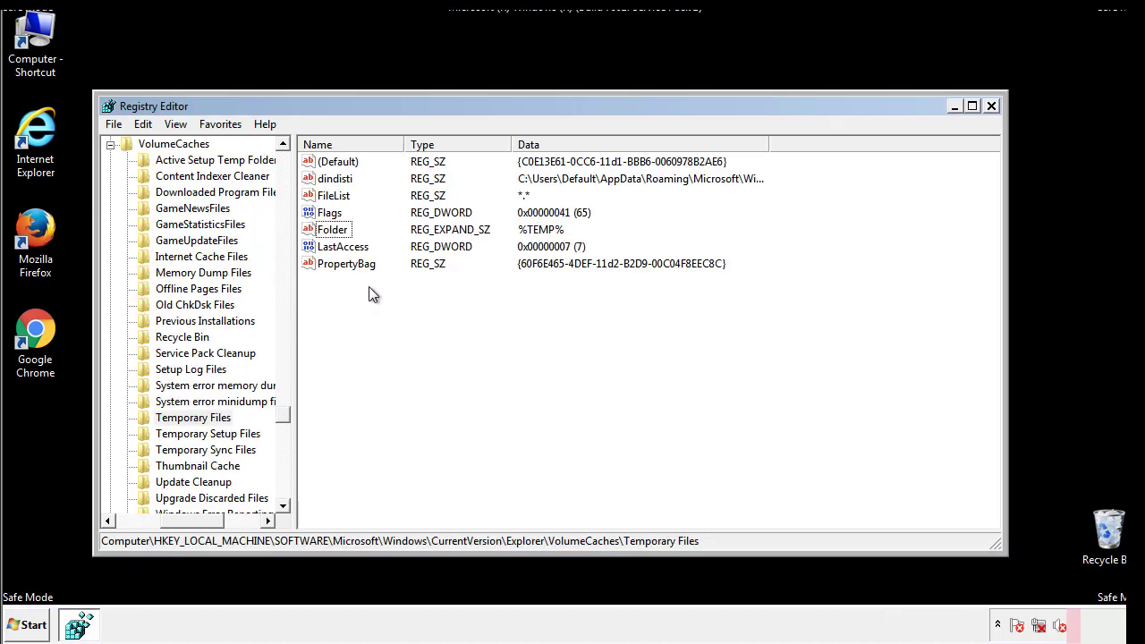
left_click_drag(369, 293, 326, 166)
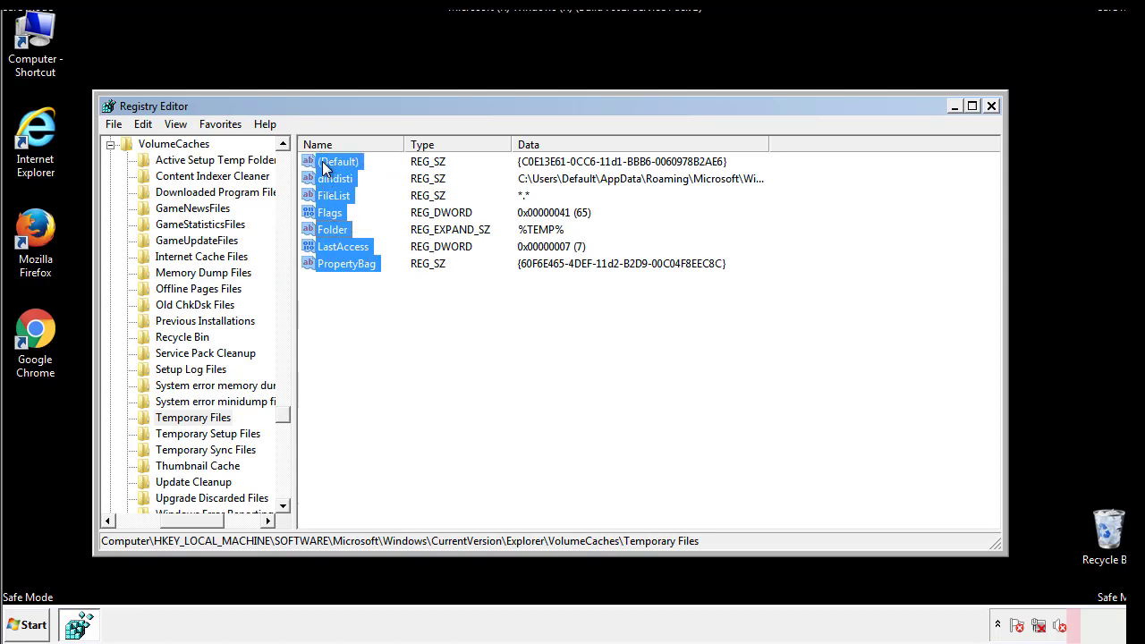
right_click(326, 168)
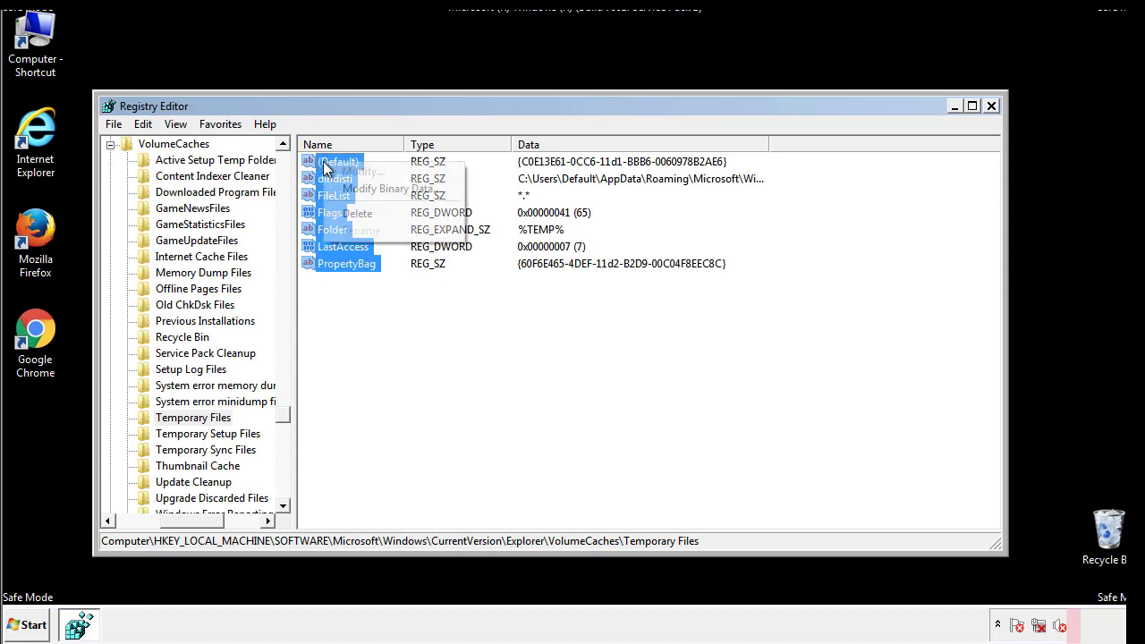
left_click(348, 214)
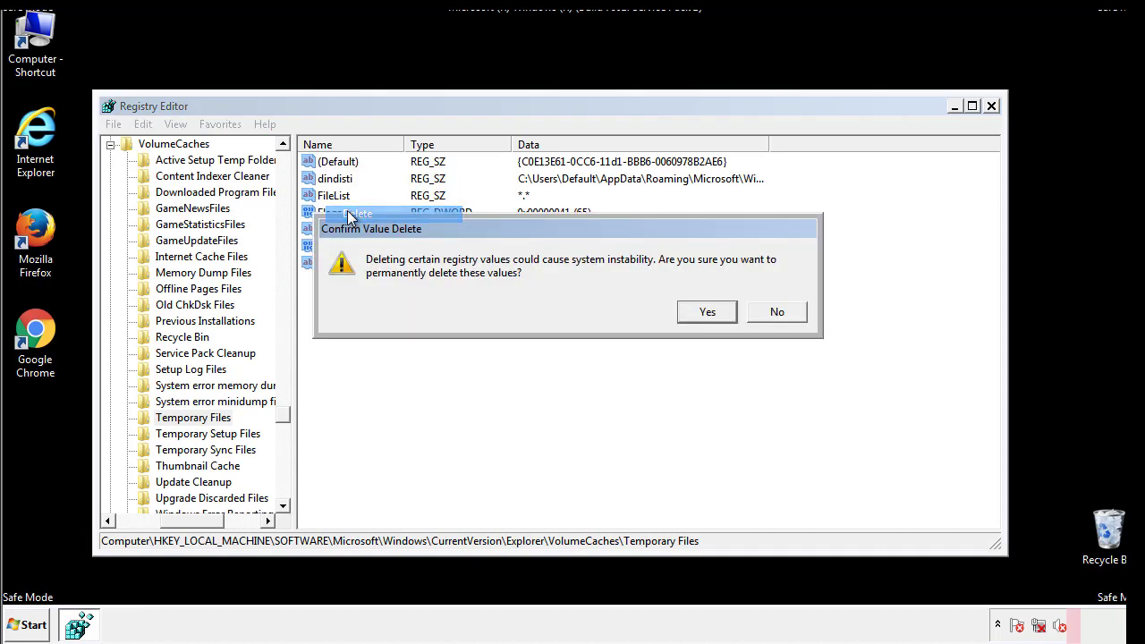
left_click(708, 311)
left_click(398, 220)
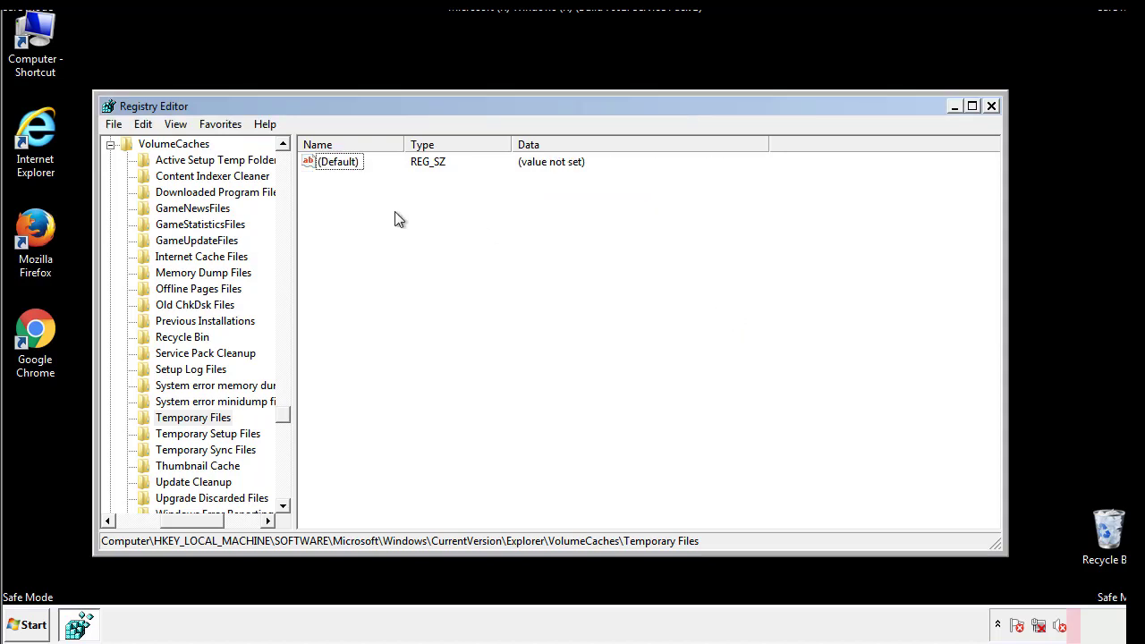
- Close Registry Editor and launch msconfig from the Start menu search
left_click(992, 106)
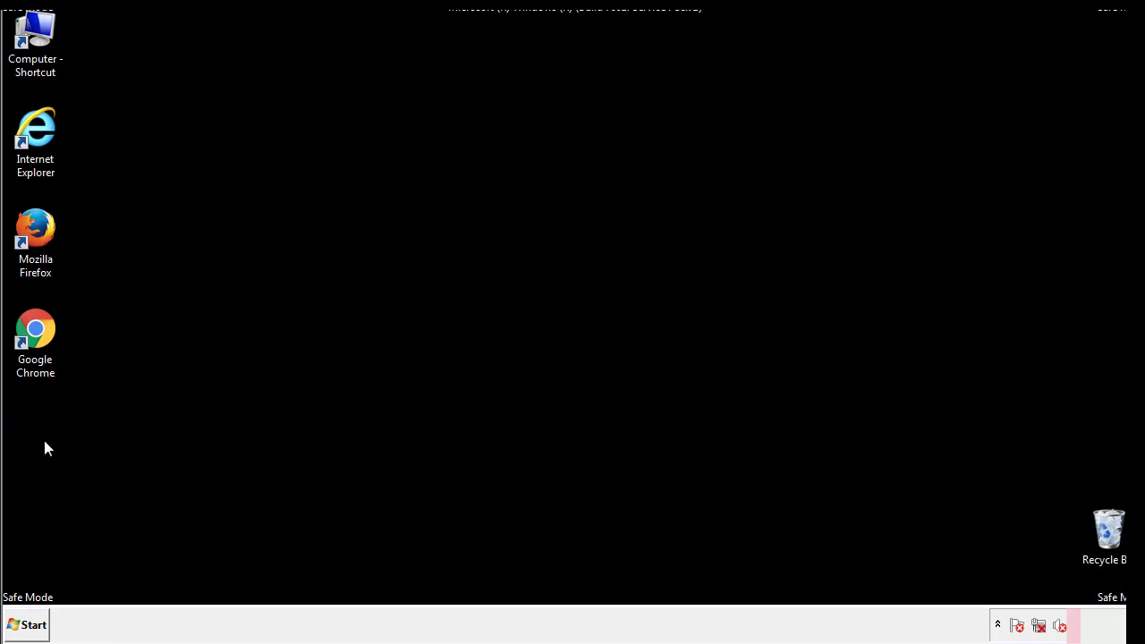
left_click(19, 628)
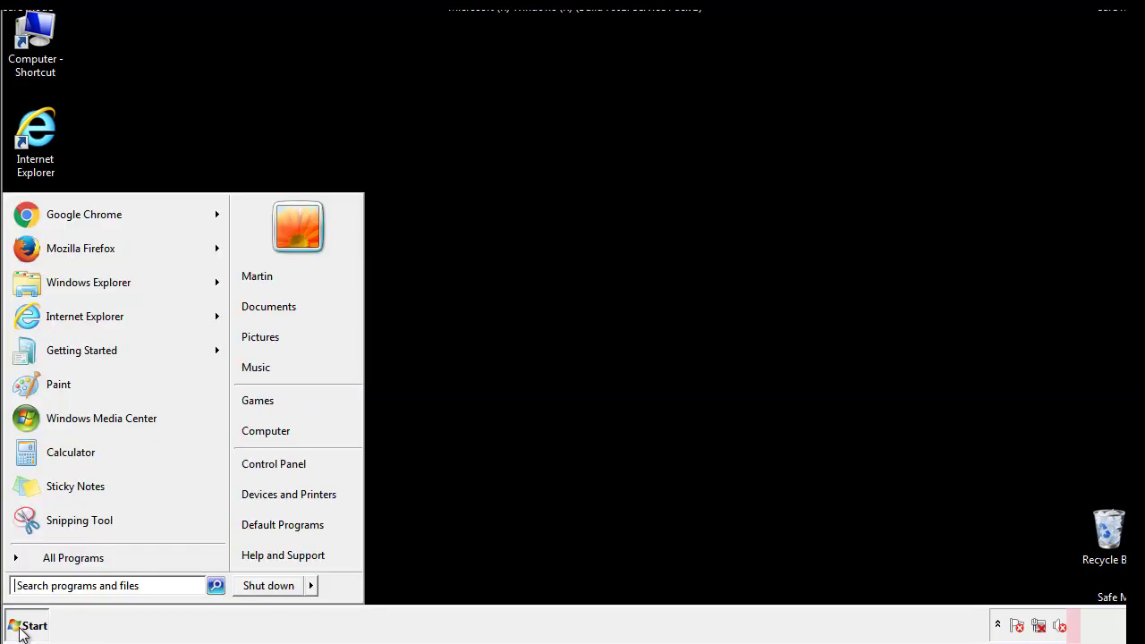
left_click(62, 585)
type("mscon")
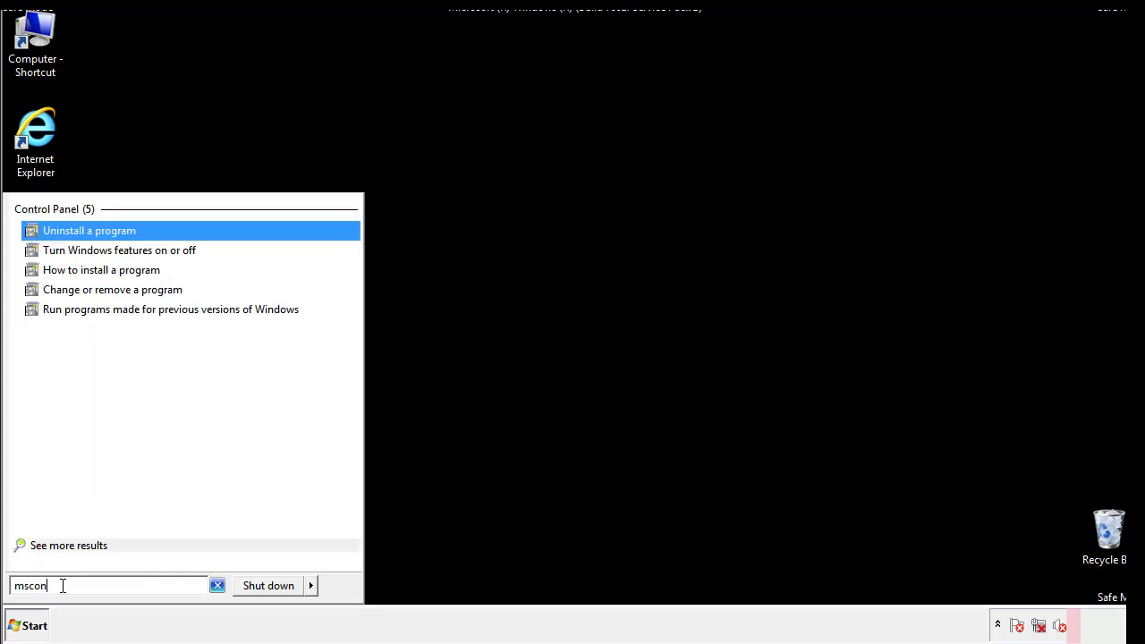
type("fig")
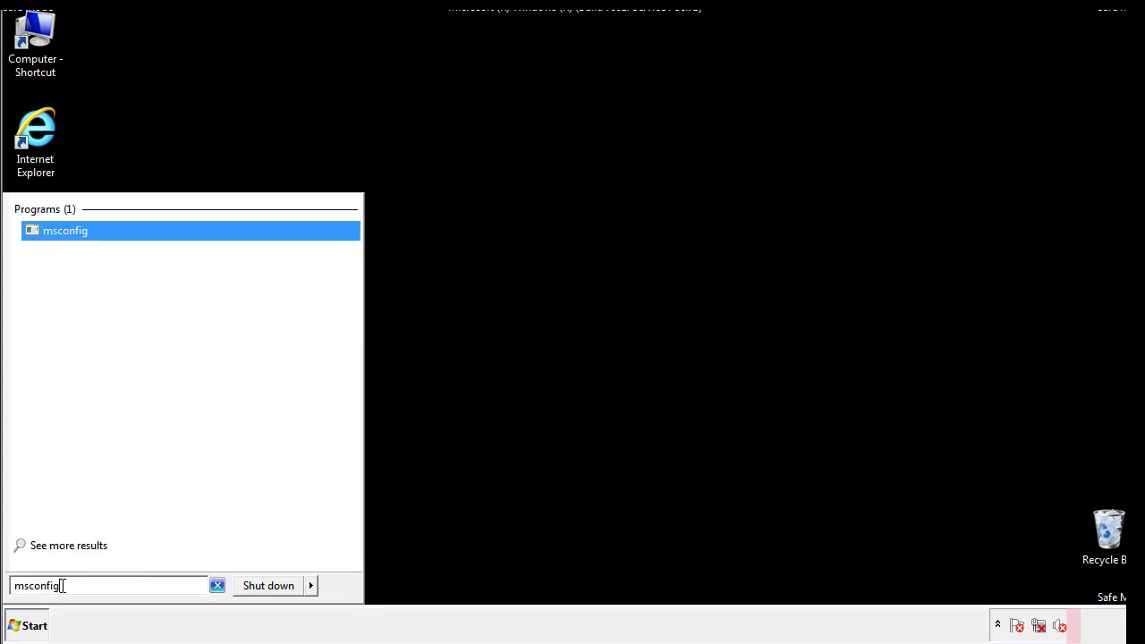
key("Return")
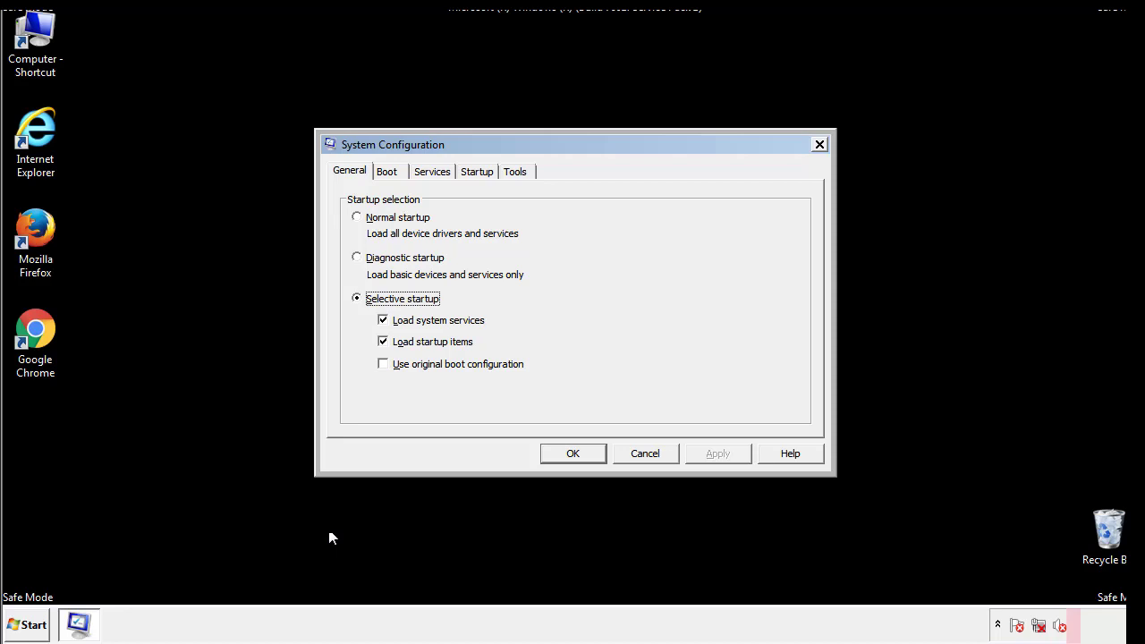
- Clear the Safe boot option on the Boot tab, apply it, and restart Windows normally
left_click(387, 172)
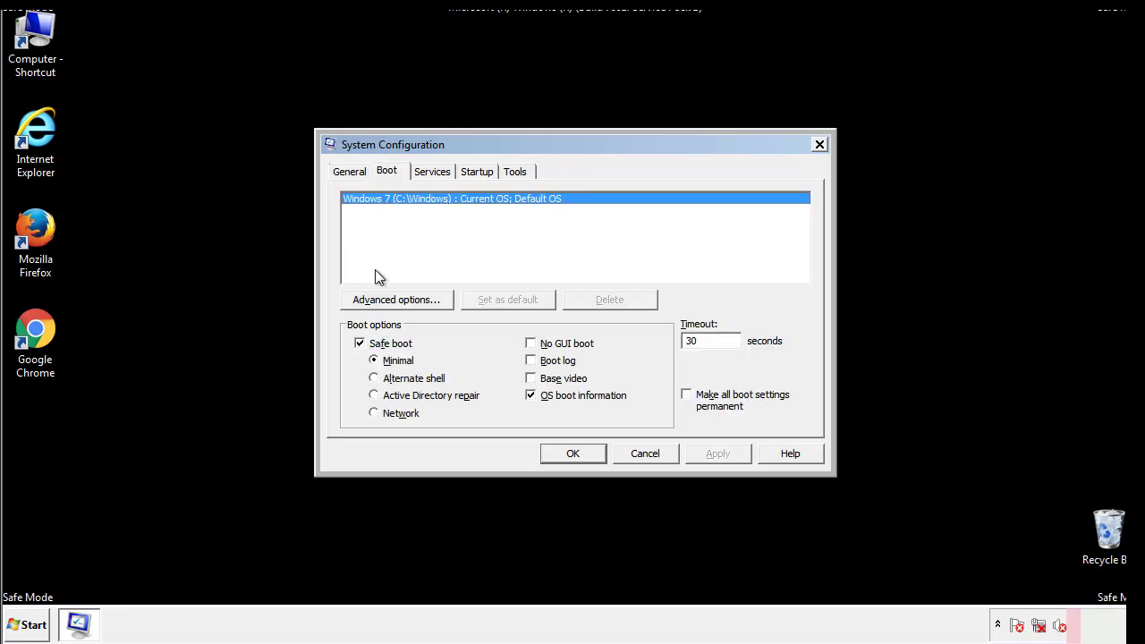
left_click(362, 344)
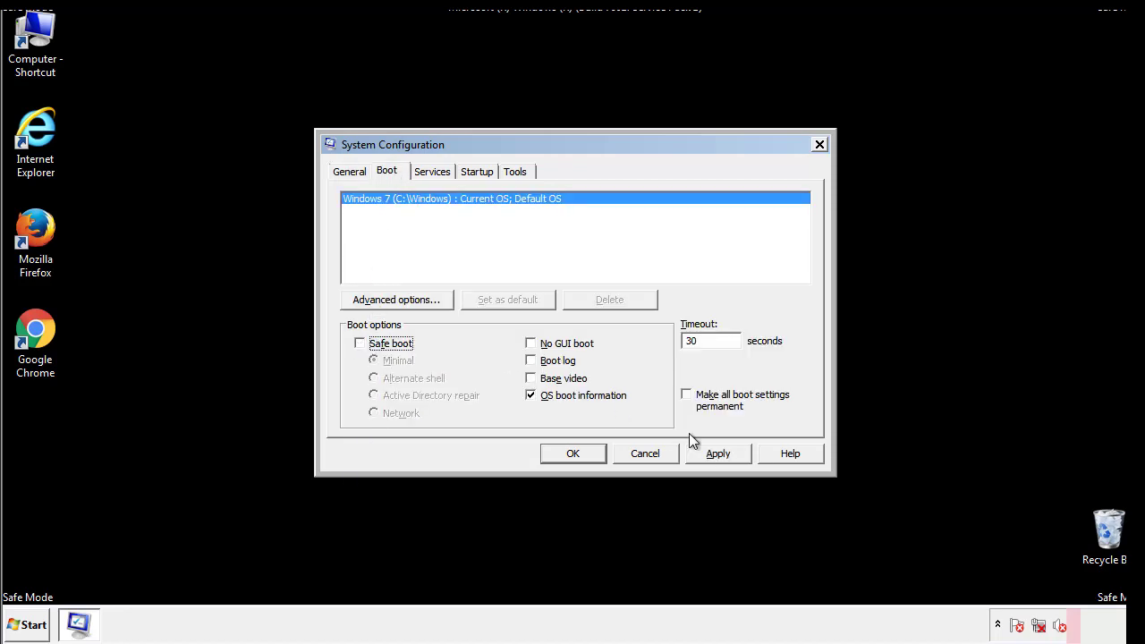
left_click(720, 453)
left_click(570, 453)
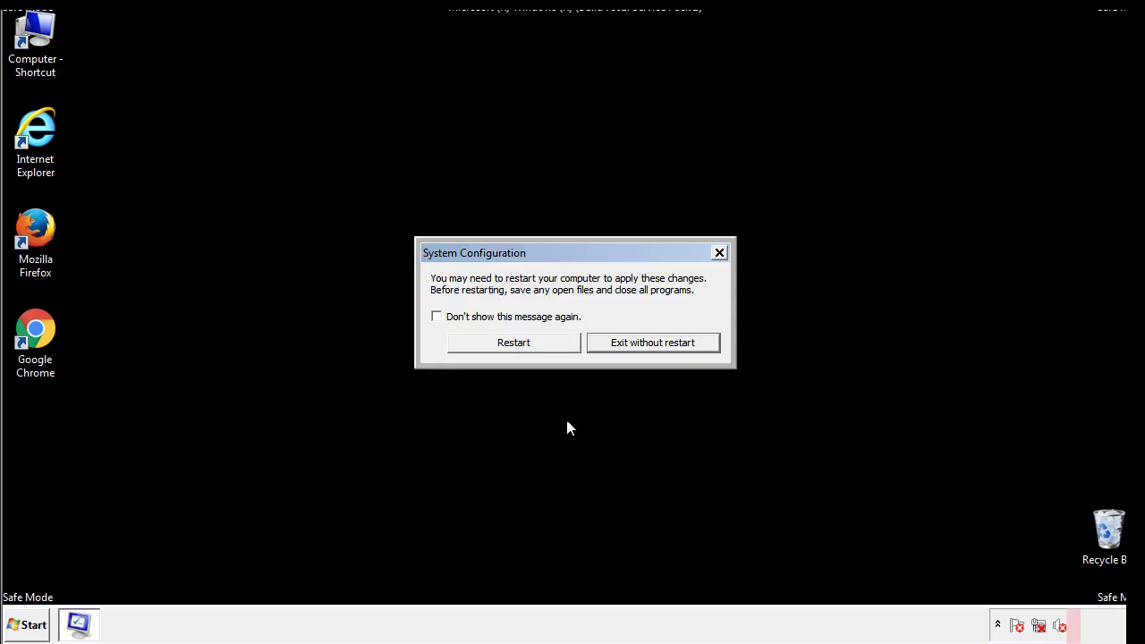
left_click(530, 347)
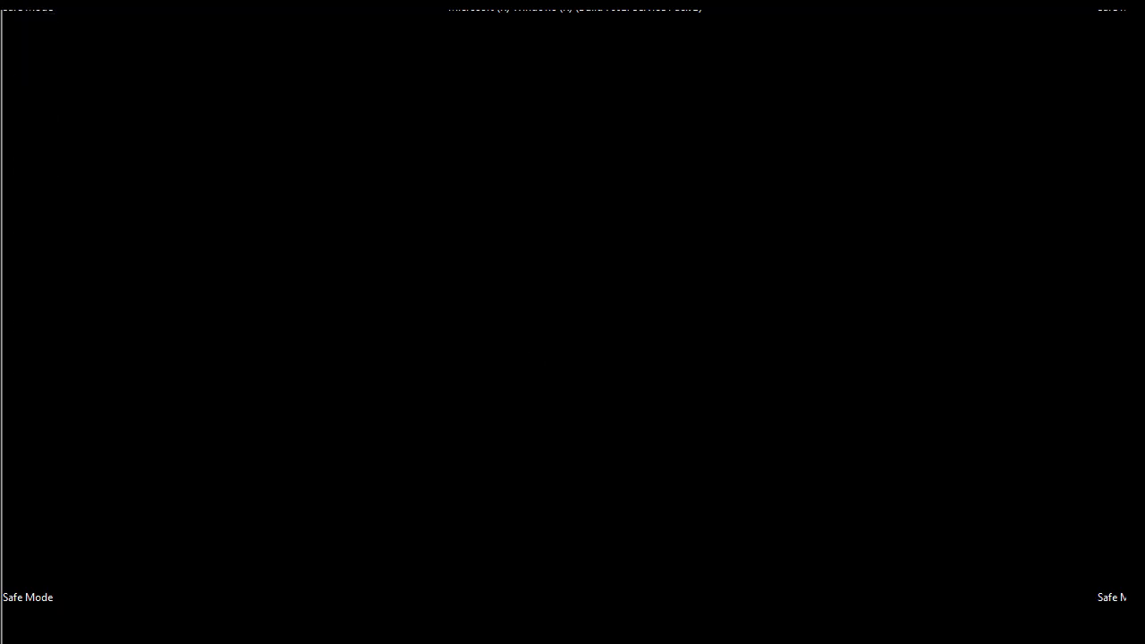